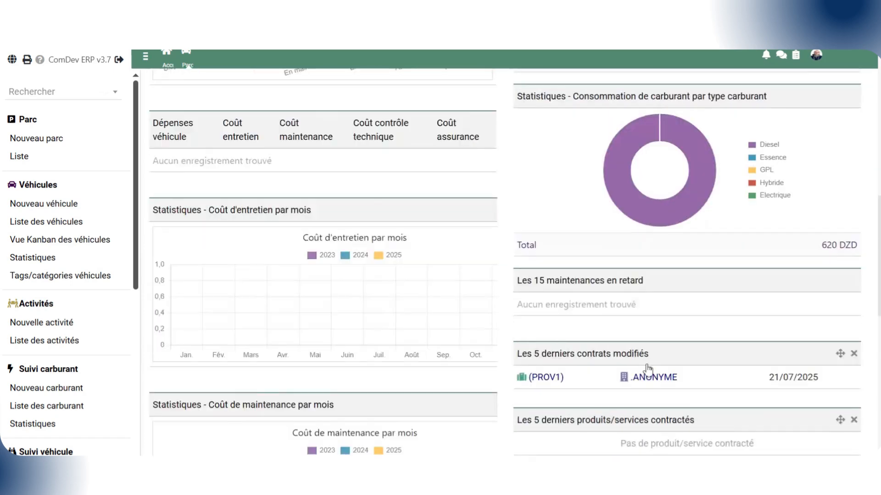
Start a new vehicle park record labelled "Parc B" and enter its address.
{"action": "scroll", "coordinate": [648, 367], "scroll_direction": "up", "scroll_amount": 12}
{"action": "scroll", "coordinate": [648, 367], "scroll_direction": "up", "scroll_amount": 8}
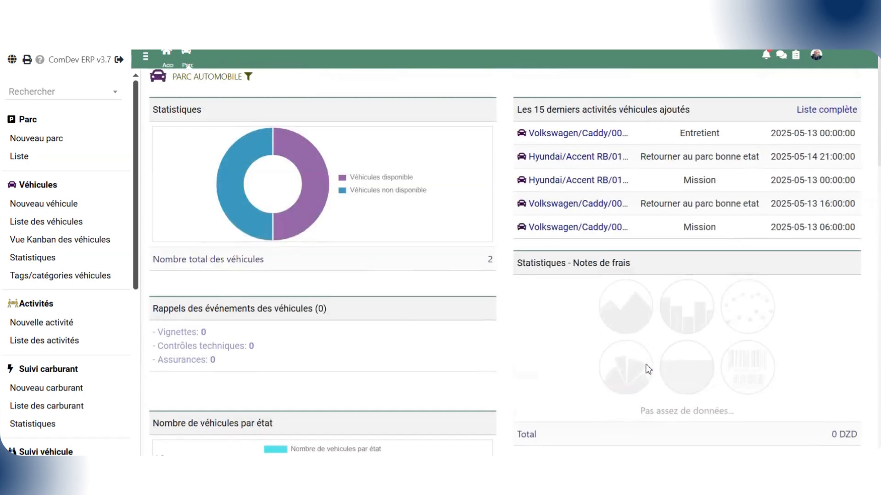
{"action": "left_click", "coordinate": [56, 144]}
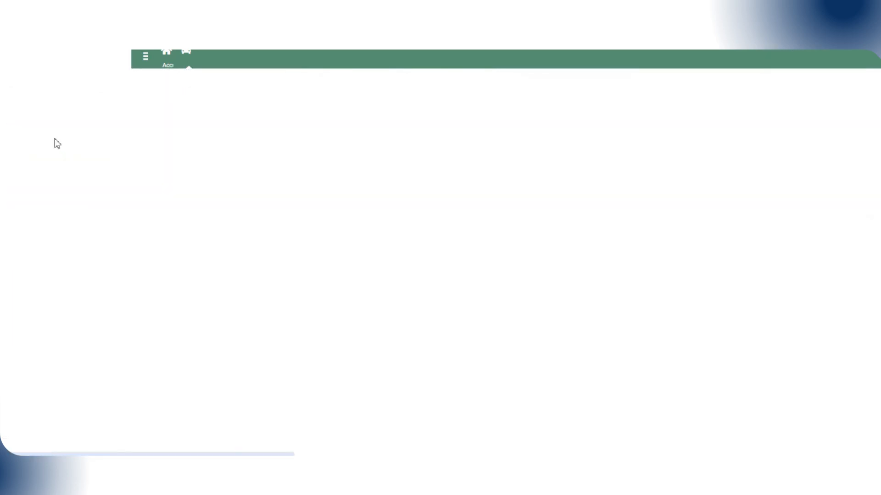
{"action": "left_click", "coordinate": [381, 158]}
{"action": "left_click", "coordinate": [388, 188]}
{"action": "left_click", "coordinate": [391, 189]}
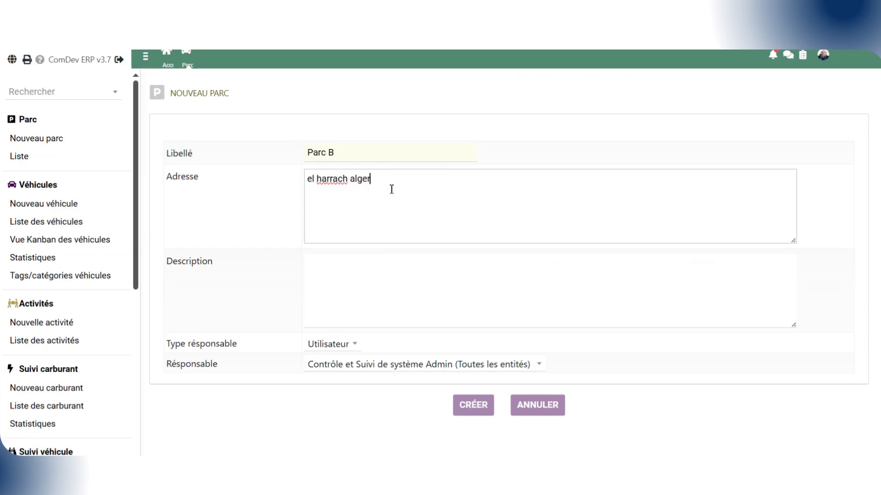
Leave the description blank, keep the responsible type as Utilisateur and create the park.
{"action": "left_click", "coordinate": [354, 277]}
{"action": "left_click", "coordinate": [350, 344]}
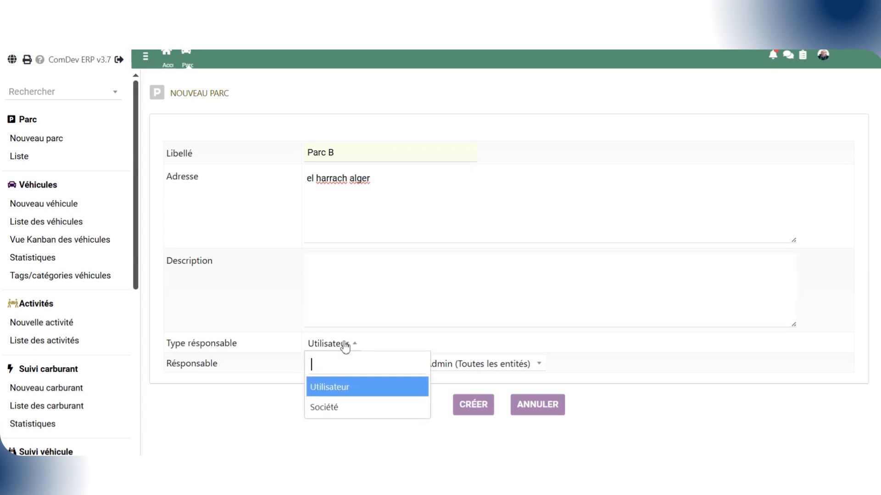
{"action": "left_click", "coordinate": [353, 381]}
{"action": "left_click", "coordinate": [367, 370]}
{"action": "left_click", "coordinate": [367, 369]}
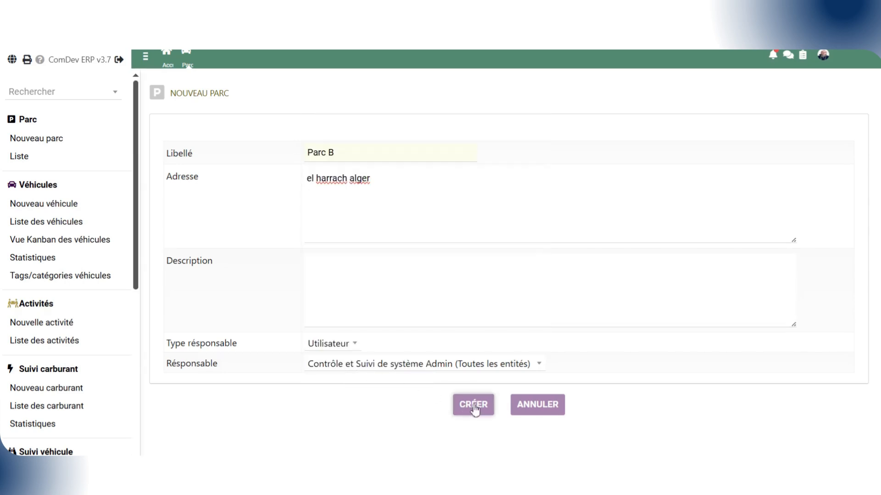
{"action": "left_click", "coordinate": [473, 405]}
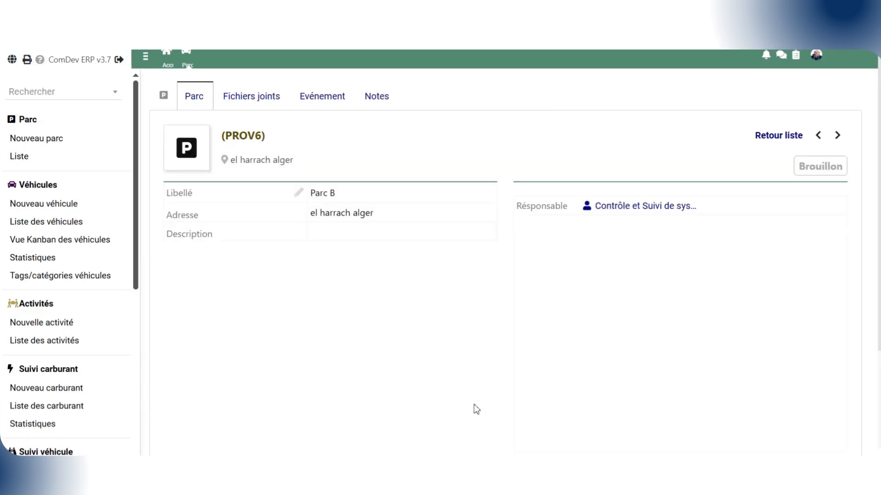
Attach the CONTRAT document to the new park's joined files and upload it.
{"action": "scroll", "coordinate": [476, 410], "scroll_direction": "down", "scroll_amount": 2}
{"action": "scroll", "coordinate": [476, 409], "scroll_direction": "down", "scroll_amount": 3}
{"action": "scroll", "coordinate": [474, 408], "scroll_direction": "up", "scroll_amount": 3}
{"action": "scroll", "coordinate": [417, 342], "scroll_direction": "down", "scroll_amount": 2}
{"action": "scroll", "coordinate": [440, 339], "scroll_direction": "up", "scroll_amount": 3}
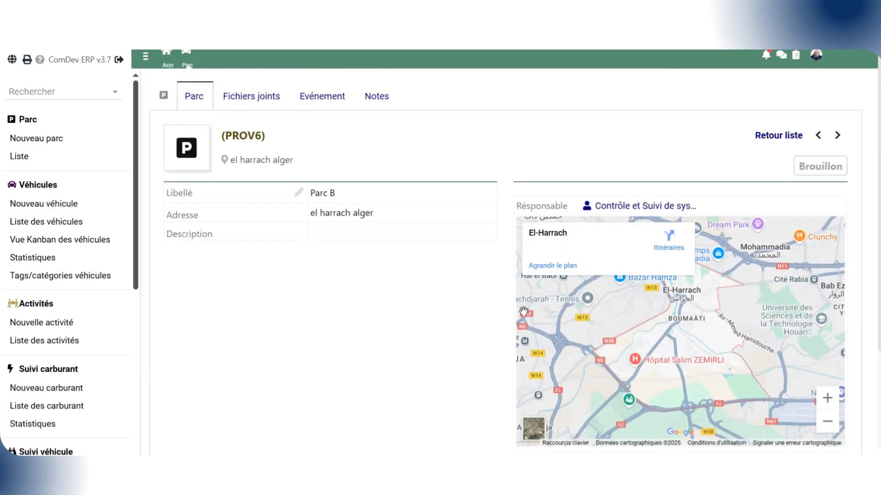
{"action": "left_click", "coordinate": [266, 109]}
{"action": "left_click", "coordinate": [199, 299]}
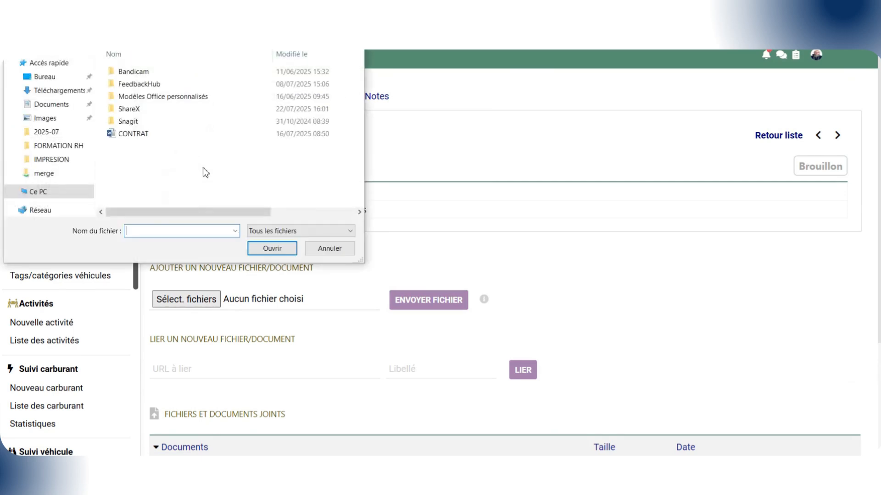
{"action": "double_click", "coordinate": [167, 135]}
{"action": "left_click", "coordinate": [445, 312]}
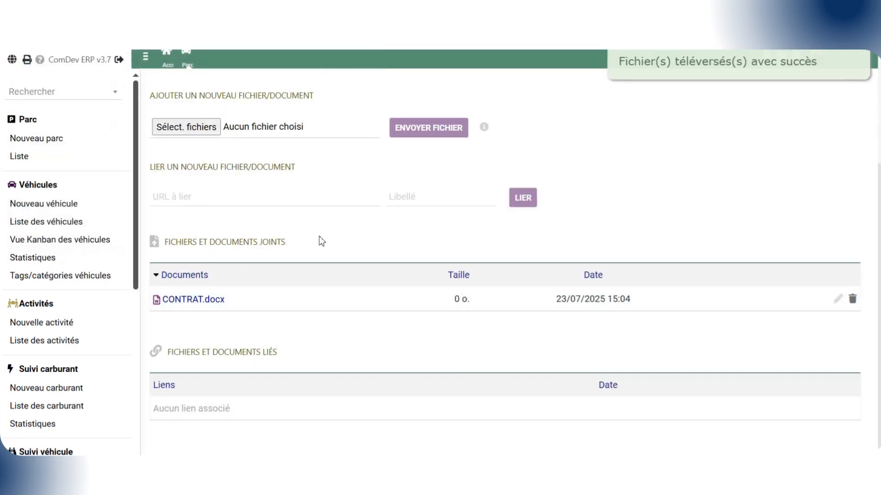
Start a new event for the park with the label "rappel parc complet".
{"action": "scroll", "coordinate": [322, 241], "scroll_direction": "up", "scroll_amount": 5}
{"action": "left_click", "coordinate": [322, 96]}
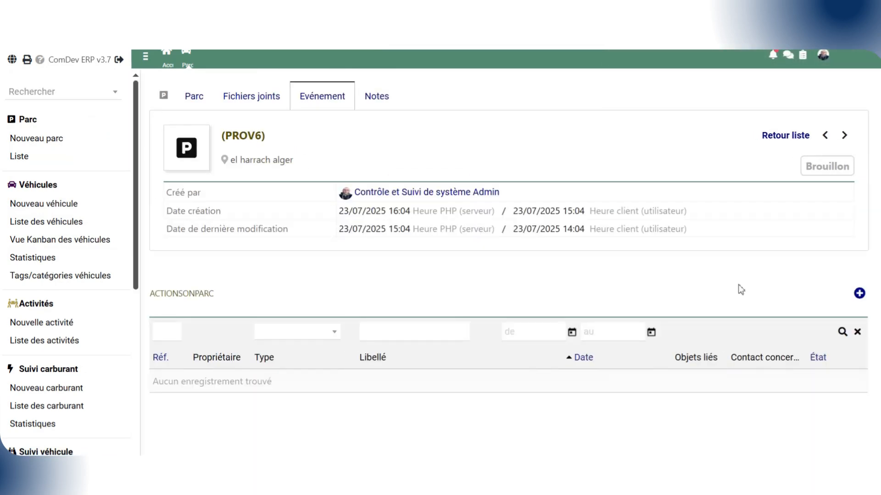
{"action": "left_click", "coordinate": [859, 293]}
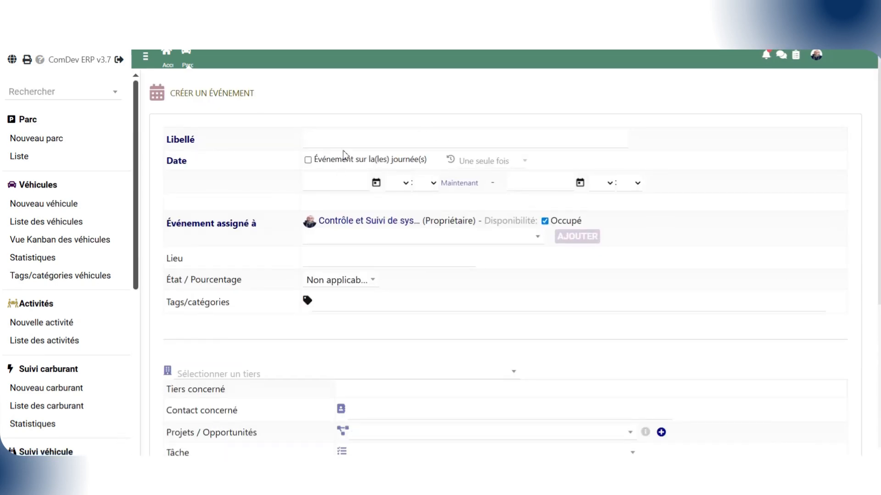
{"action": "left_click", "coordinate": [353, 138]}
{"action": "type", "text": "rappel parc complet"}
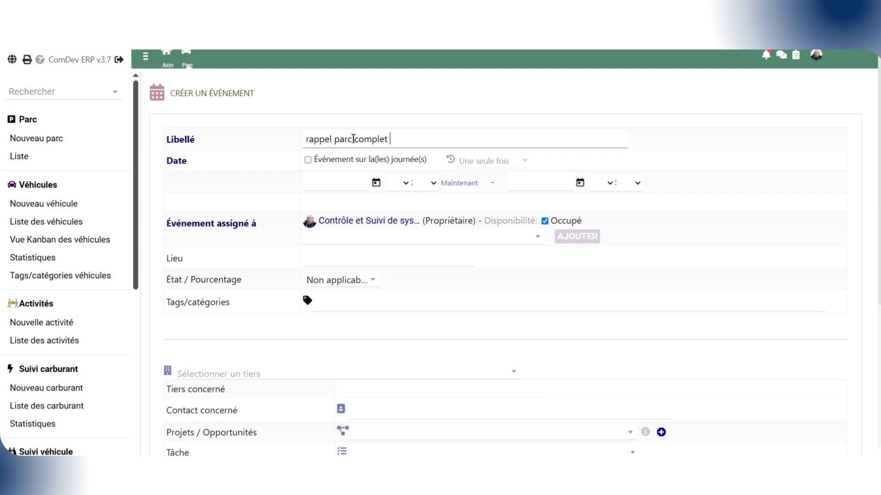
Set both the start date and the end date of the event to 23/07/2025.
{"action": "left_click", "coordinate": [351, 182]}
{"action": "left_click", "coordinate": [377, 183]}
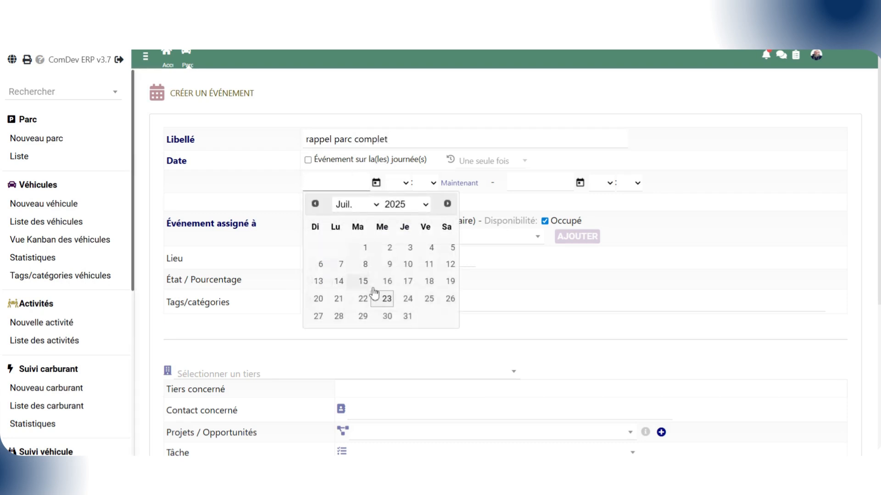
{"action": "left_click", "coordinate": [388, 300]}
{"action": "left_click", "coordinate": [580, 183]}
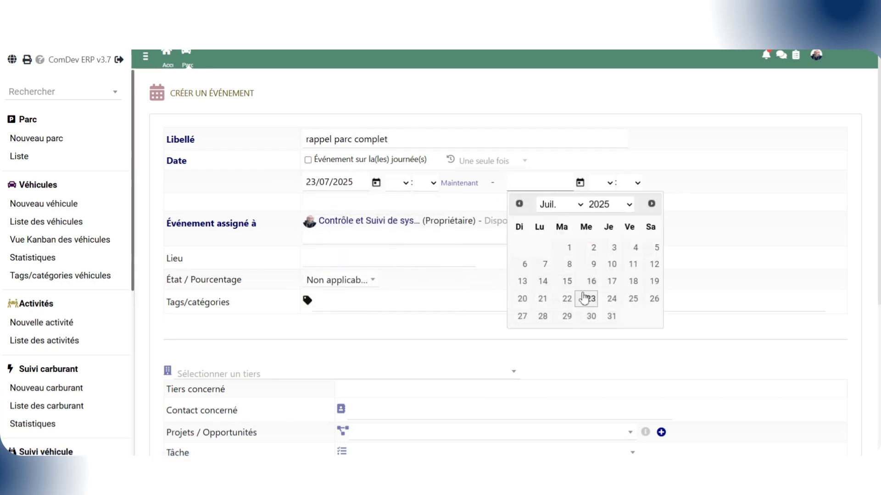
{"action": "left_click", "coordinate": [590, 299]}
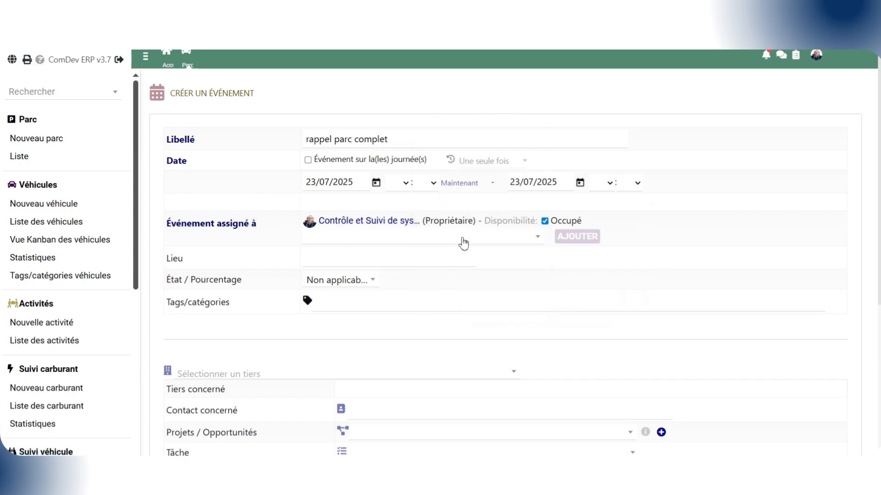
Set the event's status to "À faire", leaving the additional assignee, tags and project empty.
{"action": "left_click", "coordinate": [463, 244]}
{"action": "left_click", "coordinate": [570, 243]}
{"action": "left_click", "coordinate": [373, 280]}
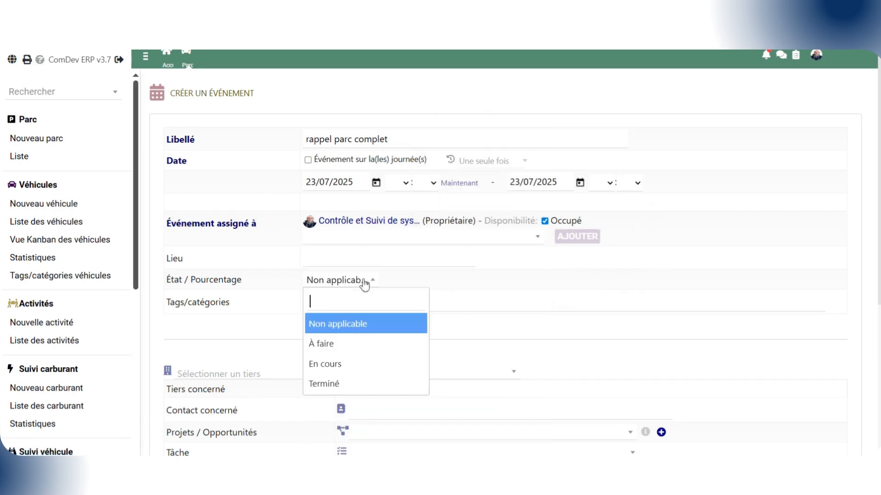
{"action": "left_click", "coordinate": [343, 344]}
{"action": "left_click", "coordinate": [338, 309]}
{"action": "left_click", "coordinate": [290, 342]}
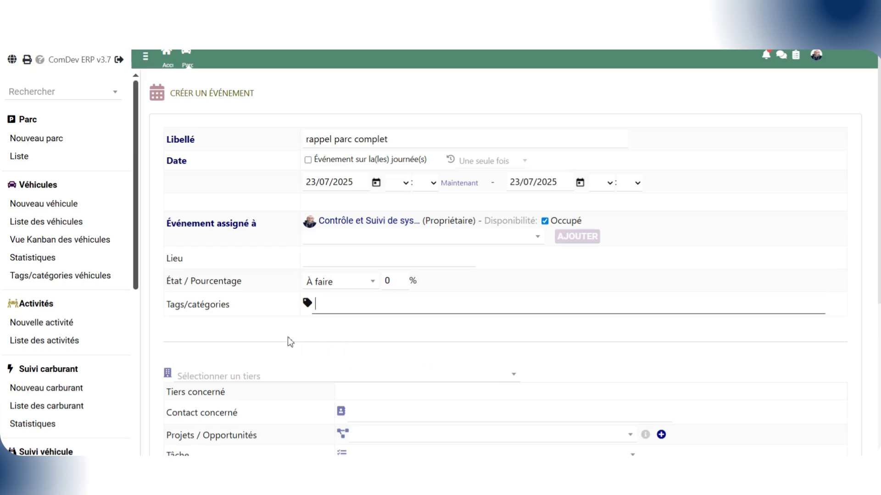
{"action": "scroll", "coordinate": [305, 356], "scroll_direction": "down", "scroll_amount": 2}
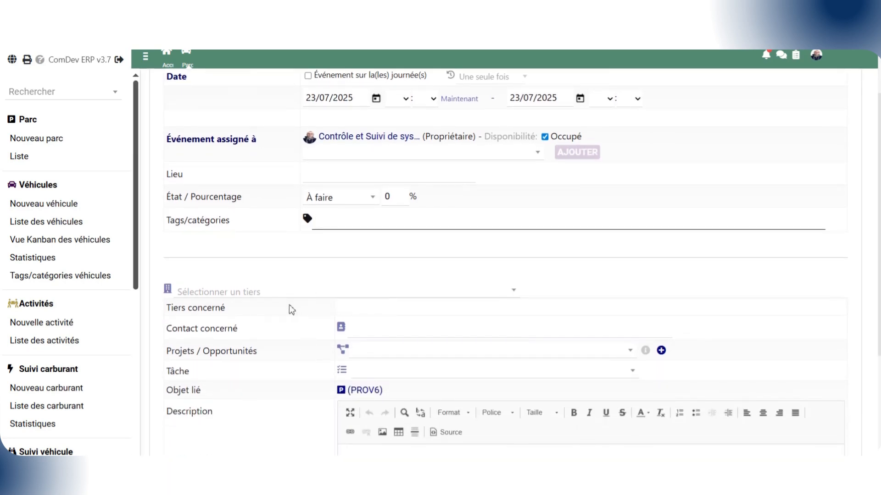
{"action": "left_click", "coordinate": [363, 356]}
{"action": "left_click", "coordinate": [364, 356]}
Enable an automatic reminder 15 minutes before the event as a browser popup notification, and add the event.
{"action": "scroll", "coordinate": [365, 373], "scroll_direction": "down", "scroll_amount": 4}
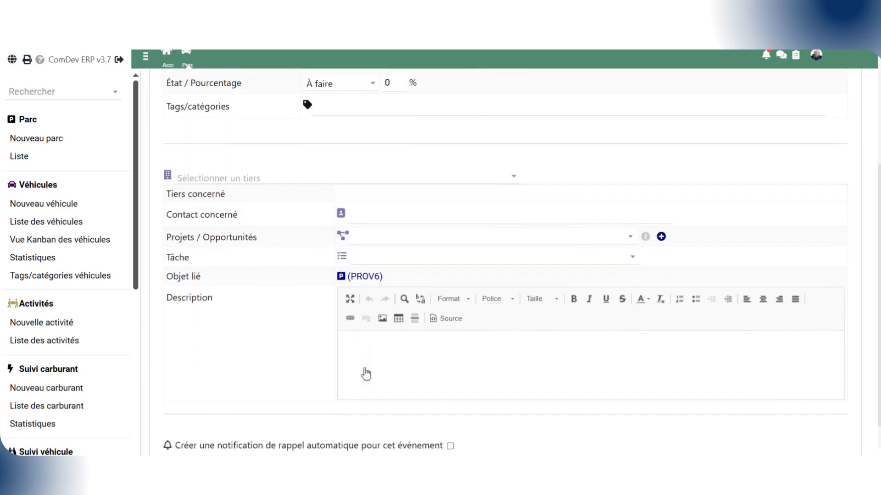
{"action": "left_click", "coordinate": [450, 387]}
{"action": "scroll", "coordinate": [380, 372], "scroll_direction": "down", "scroll_amount": 2}
{"action": "left_click", "coordinate": [375, 360]}
{"action": "left_click", "coordinate": [375, 360]}
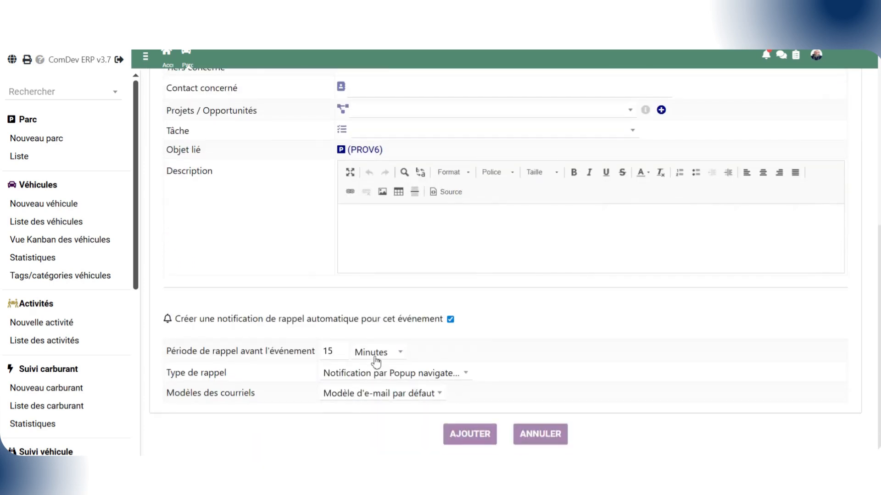
{"action": "left_click", "coordinate": [396, 379]}
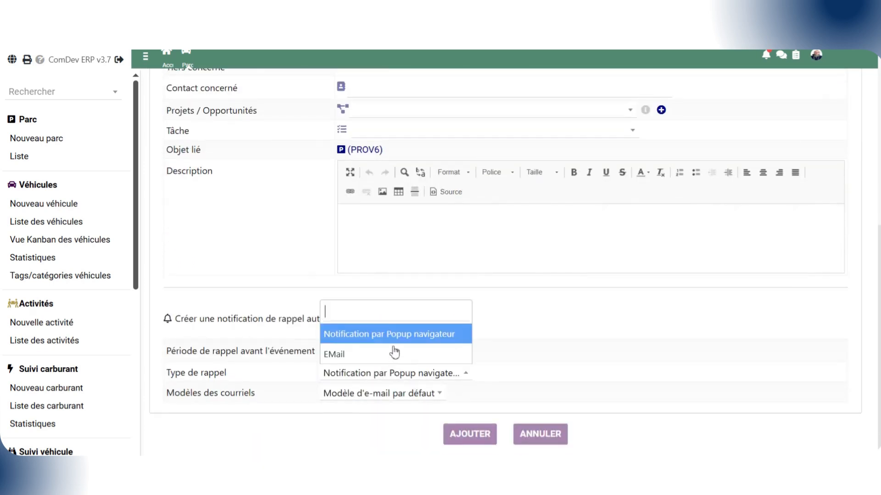
{"action": "left_click", "coordinate": [396, 394]}
{"action": "left_click", "coordinate": [468, 439]}
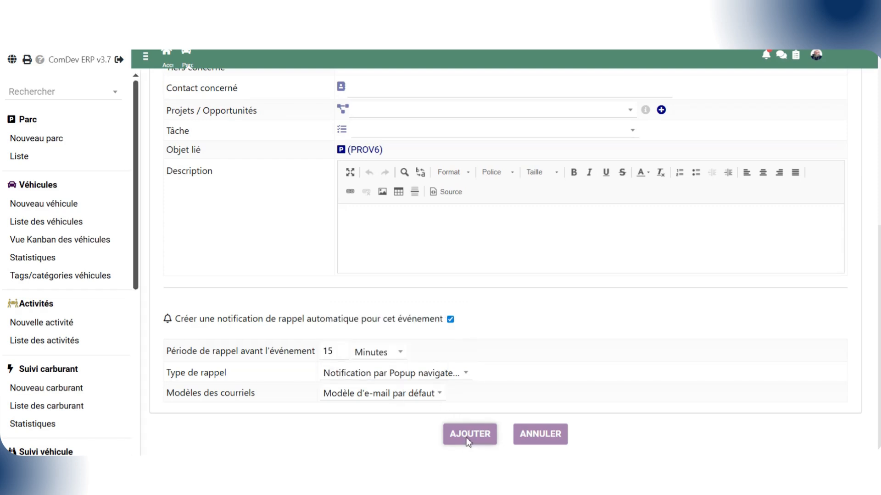
{"action": "left_click", "coordinate": [467, 437]}
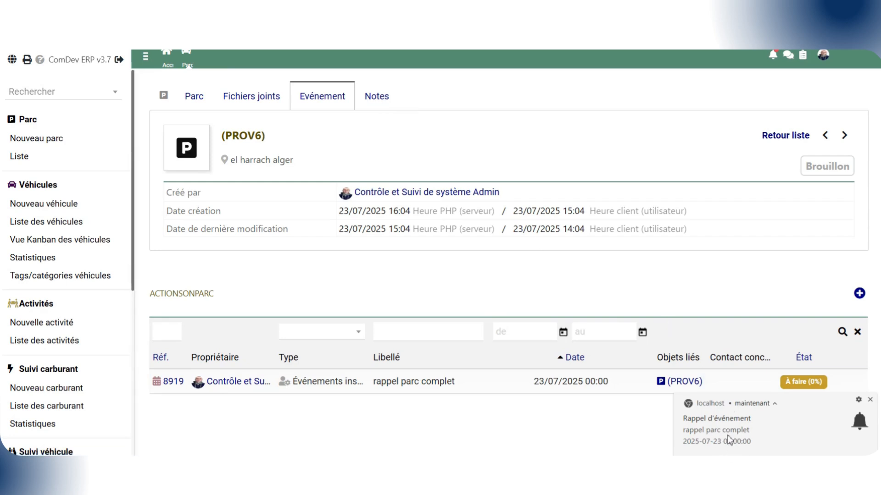
Look at the park's notes, return to its main record and validate the park.
{"action": "left_click", "coordinate": [384, 98]}
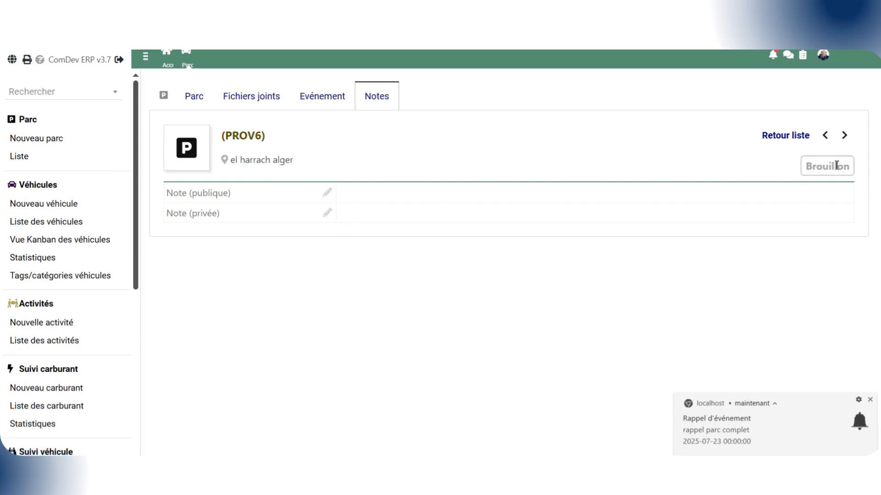
{"action": "left_click", "coordinate": [201, 104]}
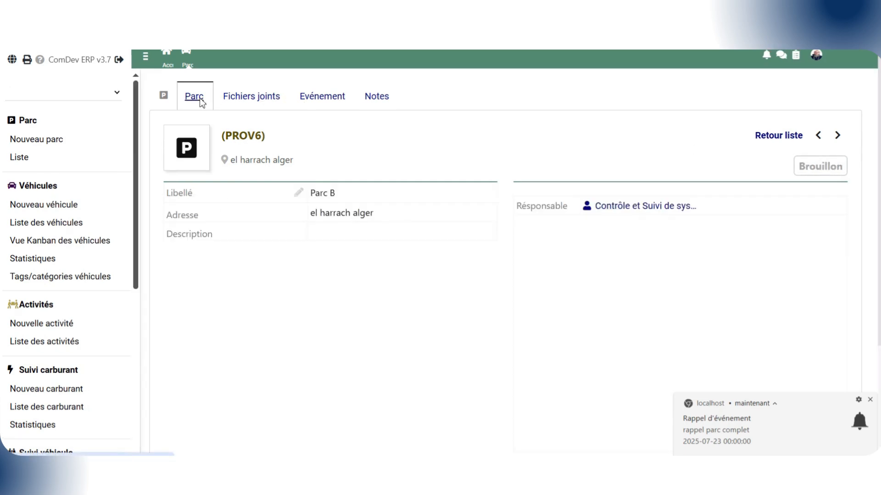
{"action": "scroll", "coordinate": [449, 306], "scroll_direction": "down", "scroll_amount": 5}
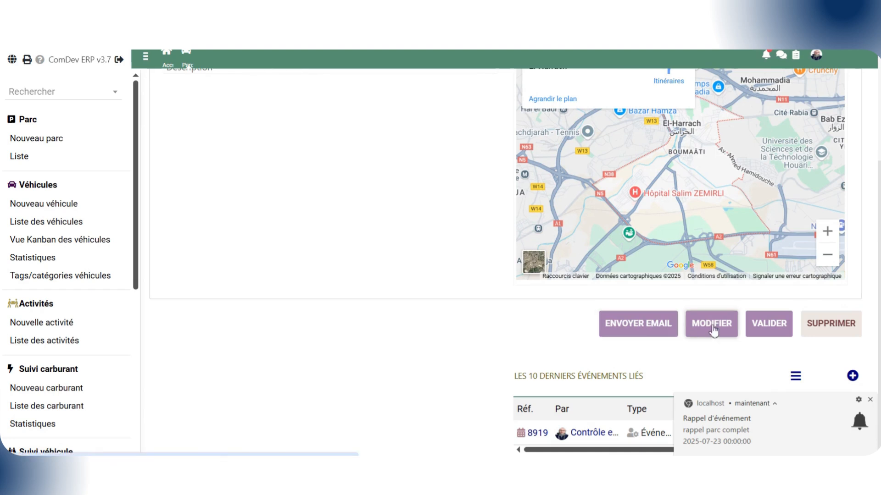
{"action": "left_click", "coordinate": [759, 324]}
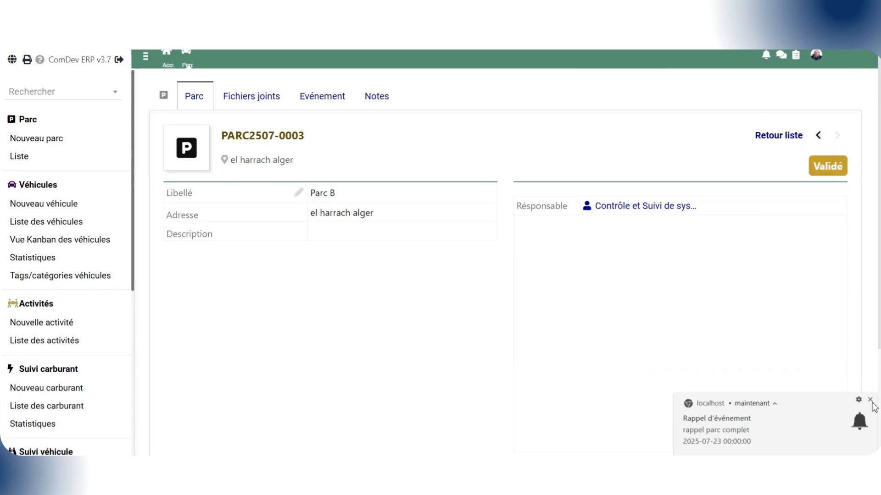
Review the validated park's record and available actions, and open the list of parks.
{"action": "scroll", "coordinate": [489, 345], "scroll_direction": "up", "scroll_amount": 4}
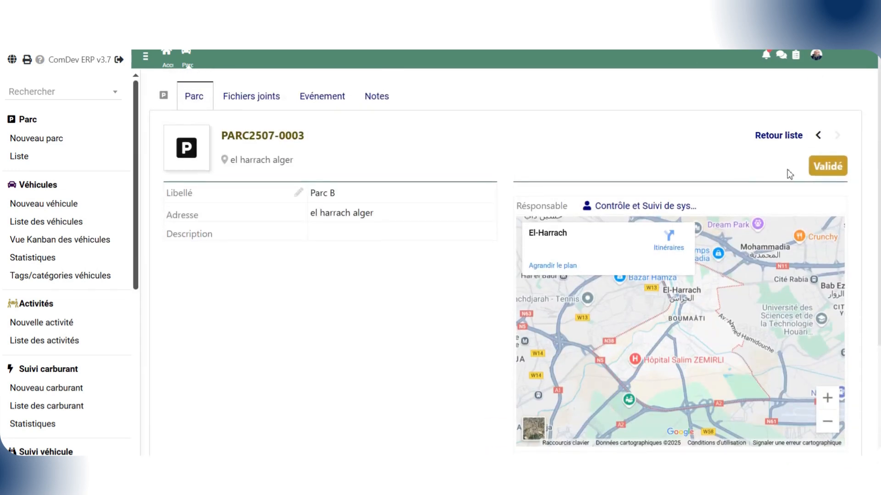
{"action": "scroll", "coordinate": [792, 167], "scroll_direction": "down", "scroll_amount": 3}
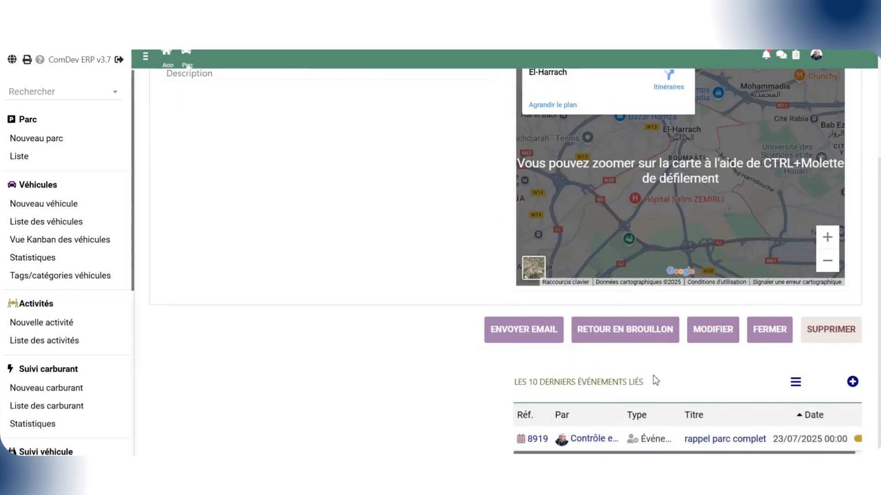
{"action": "scroll", "coordinate": [208, 200], "scroll_direction": "up", "scroll_amount": 3}
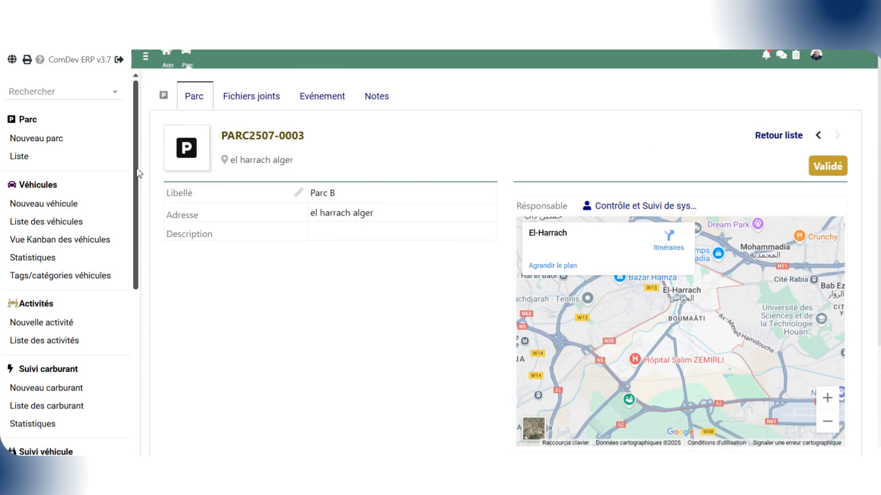
{"action": "left_click", "coordinate": [22, 156]}
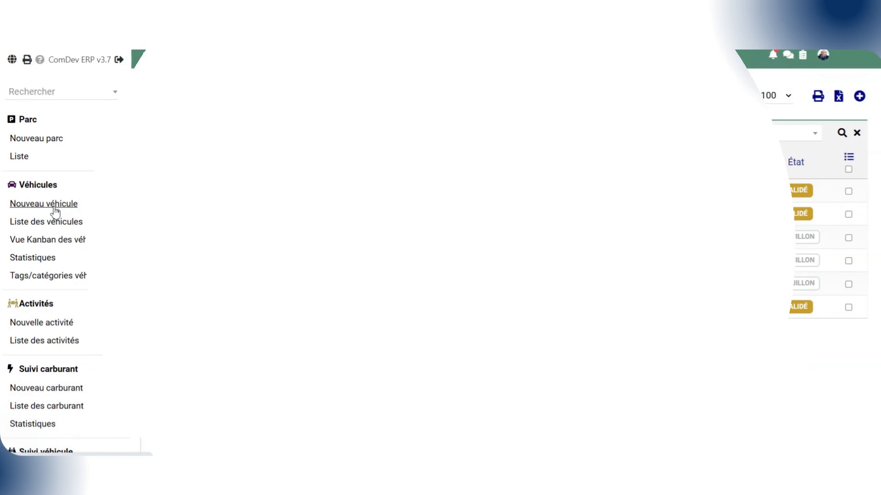
Start a new vehicle record with the brand Volkswagen and the model Caddy.
{"action": "left_click", "coordinate": [32, 205]}
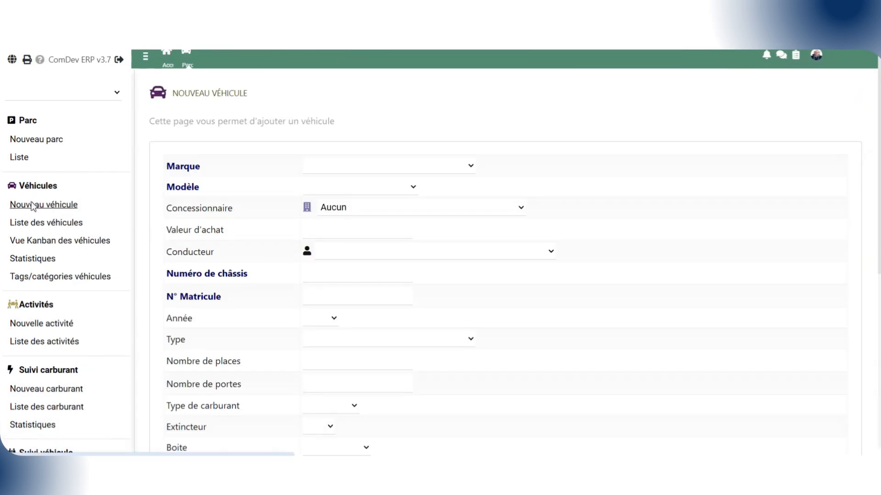
{"action": "left_click", "coordinate": [341, 170]}
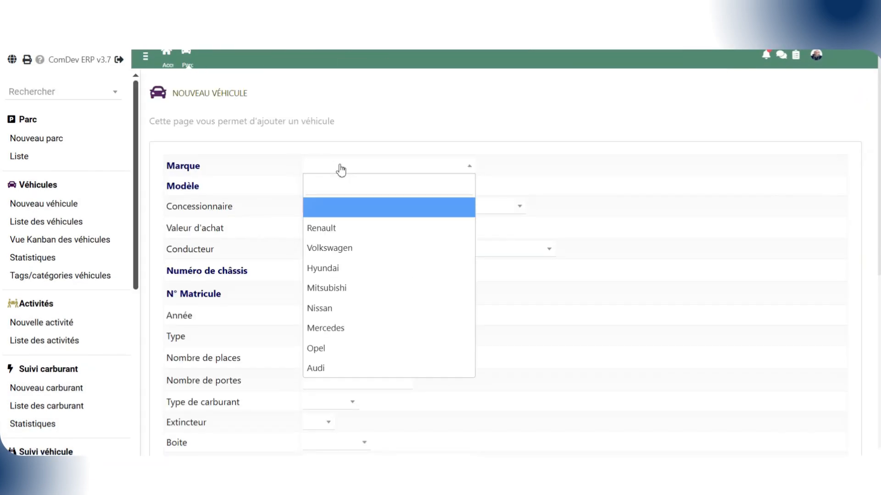
{"action": "left_click", "coordinate": [342, 247]}
{"action": "left_click", "coordinate": [380, 185]}
{"action": "left_click", "coordinate": [344, 229]}
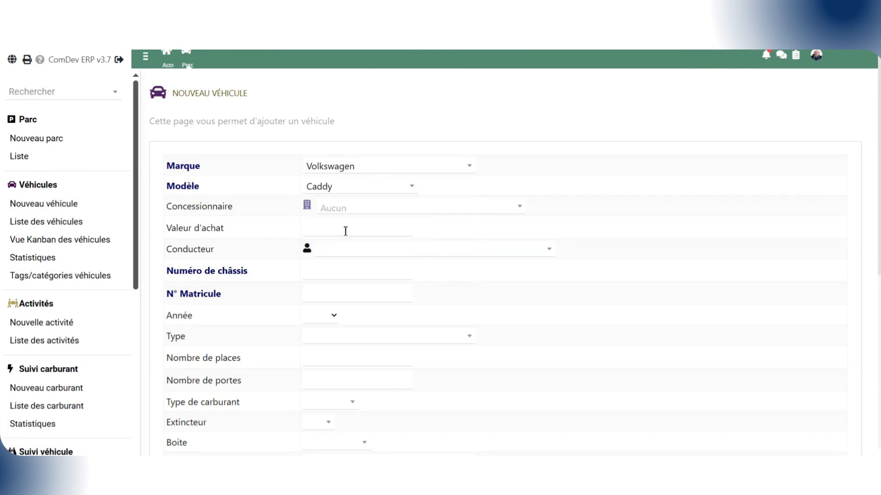
Set the vehicle's dealer to .ANONYME and its driver to Contrôle et Suivi de système Admin.
{"action": "left_click", "coordinate": [384, 211]}
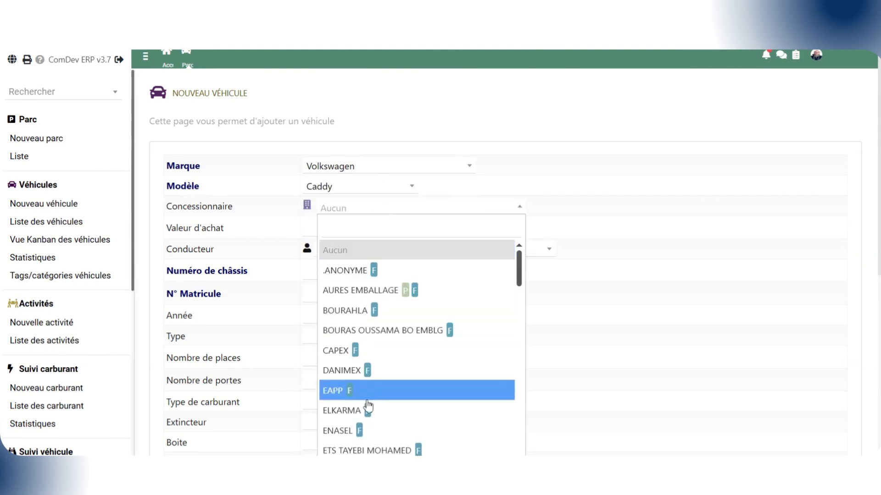
{"action": "left_click", "coordinate": [394, 270]}
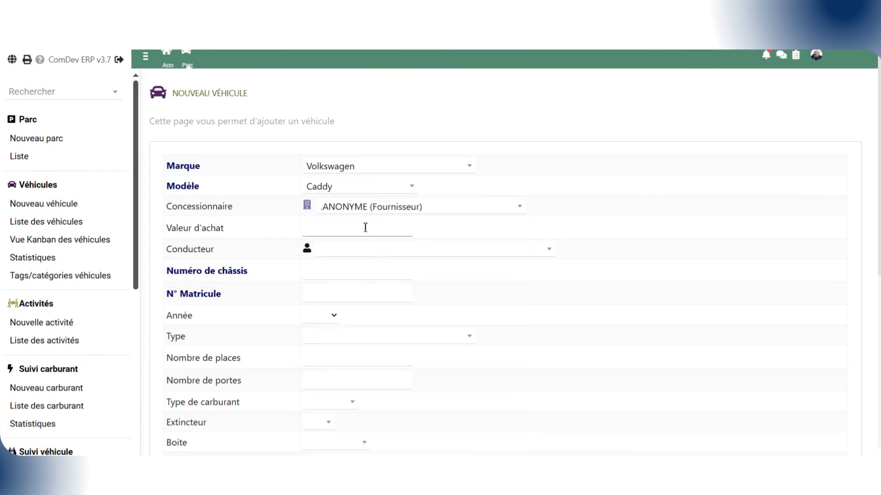
{"action": "left_click_drag", "start_coordinate": [259, 237], "coordinate": [189, 230]}
{"action": "left_click", "coordinate": [334, 250]}
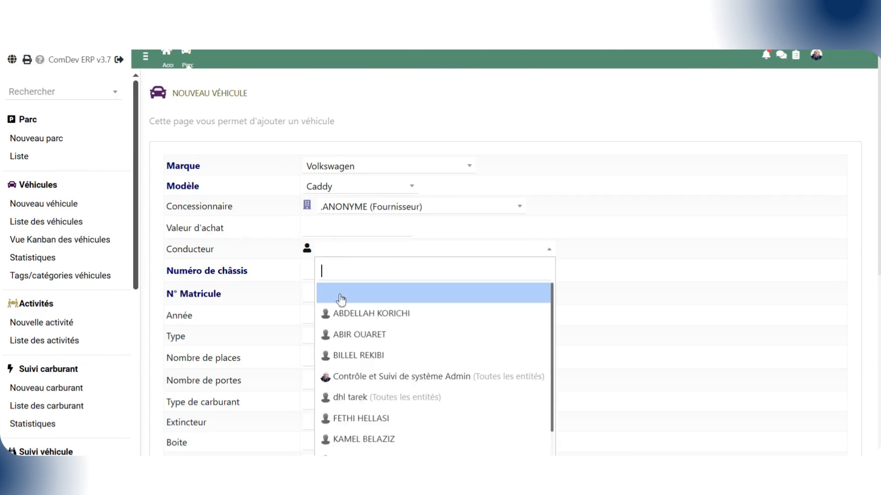
{"action": "left_click", "coordinate": [347, 387]}
Set the vehicle's year to 2019 and its type to 4 portes GL DZ 1.4 ess 107ch.
{"action": "left_click", "coordinate": [338, 269]}
{"action": "left_click", "coordinate": [330, 298]}
{"action": "scroll", "coordinate": [330, 299], "scroll_direction": "down", "scroll_amount": 1}
{"action": "left_click", "coordinate": [333, 268]}
{"action": "left_click", "coordinate": [334, 271]}
{"action": "left_click", "coordinate": [334, 270]}
{"action": "left_click", "coordinate": [321, 110]}
{"action": "left_click", "coordinate": [347, 287]}
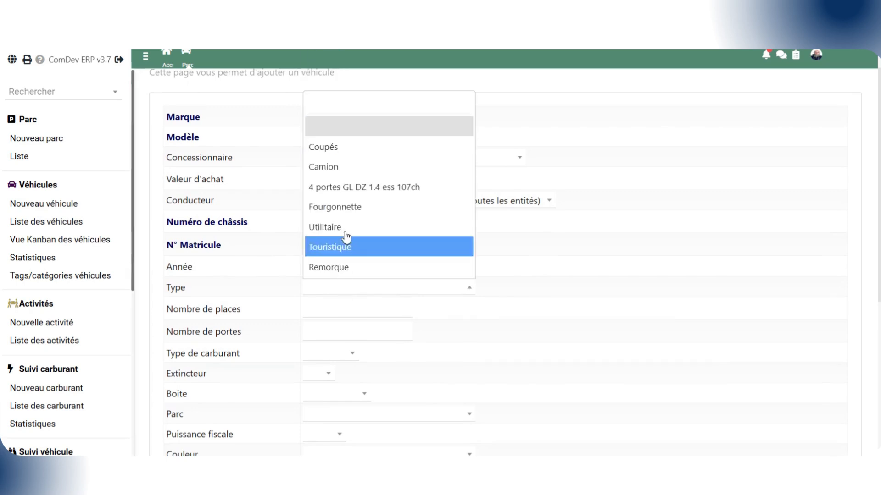
{"action": "left_click", "coordinate": [370, 197]}
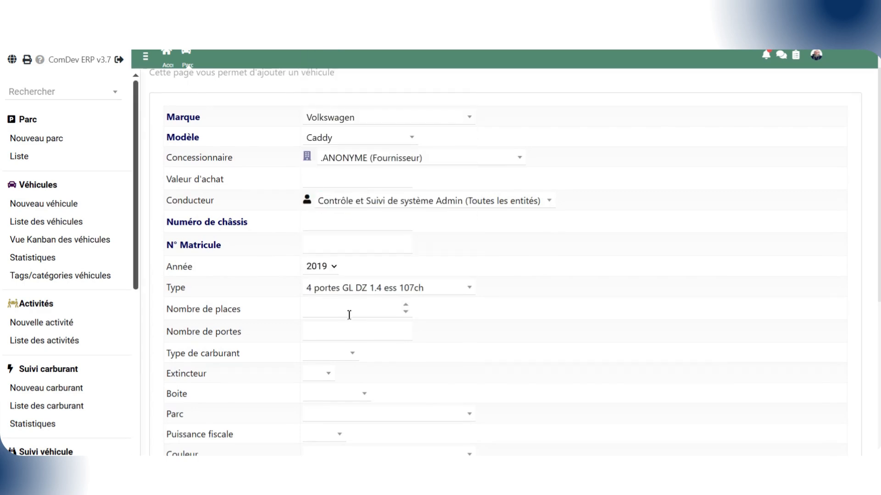
Set the fuel type to Diesel and the fire extinguisher to Oui.
{"action": "left_click", "coordinate": [338, 333]}
{"action": "scroll", "coordinate": [338, 339], "scroll_direction": "down", "scroll_amount": 1}
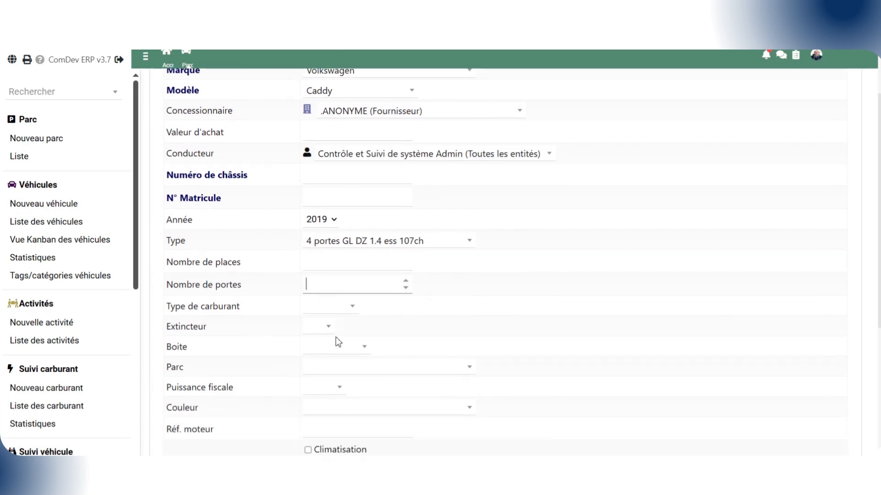
{"action": "left_click", "coordinate": [344, 307]}
{"action": "left_click", "coordinate": [339, 370]}
{"action": "left_click", "coordinate": [322, 326]}
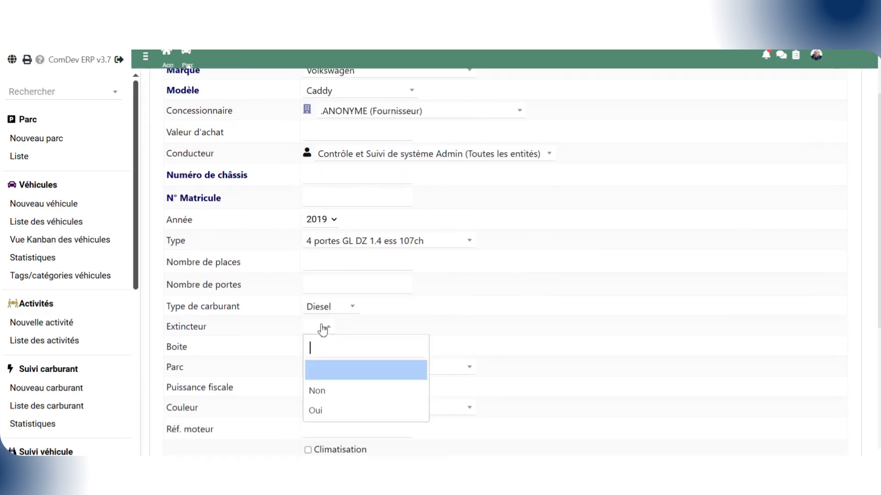
{"action": "left_click", "coordinate": [320, 409]}
Set the gearbox to Manuel and assign the vehicle to the park PARC2507-0003 - Parc B.
{"action": "left_click", "coordinate": [326, 351]}
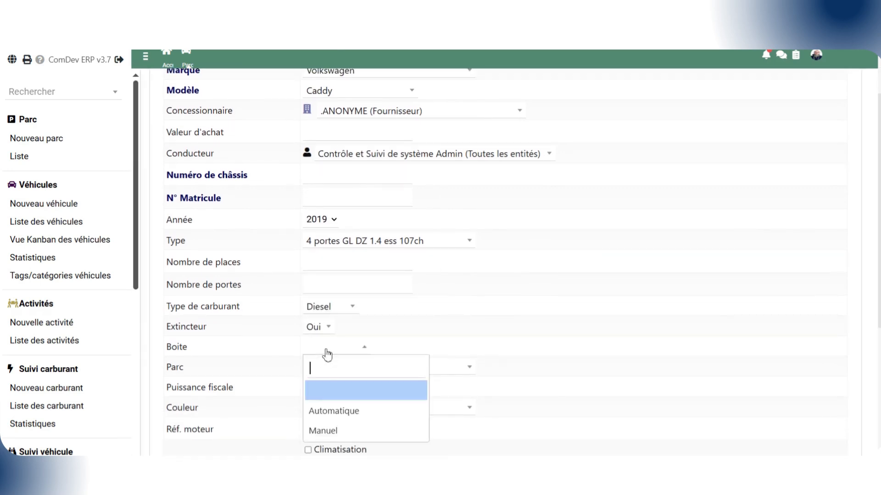
{"action": "left_click", "coordinate": [333, 429]}
{"action": "left_click", "coordinate": [344, 372]}
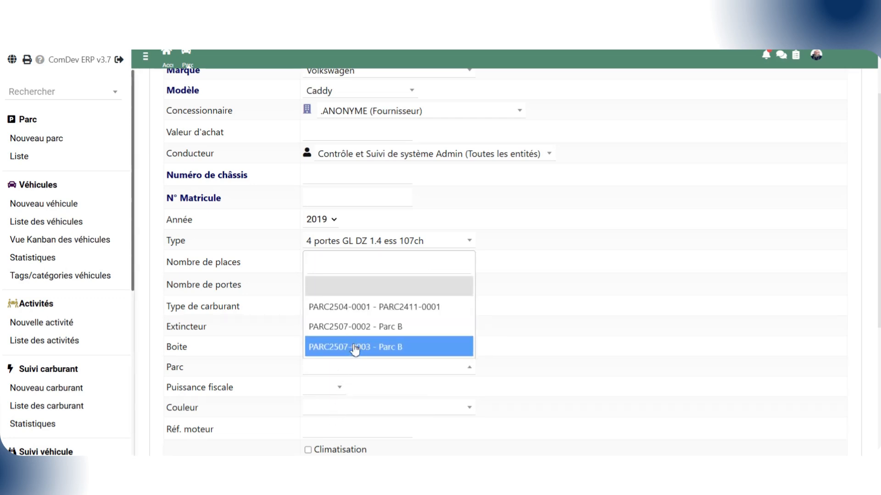
{"action": "left_click", "coordinate": [369, 351]}
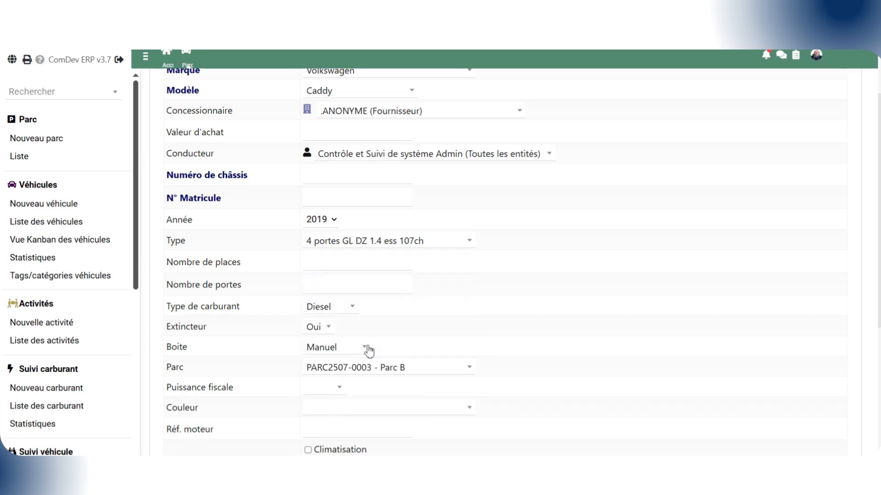
{"action": "left_click", "coordinate": [337, 391]}
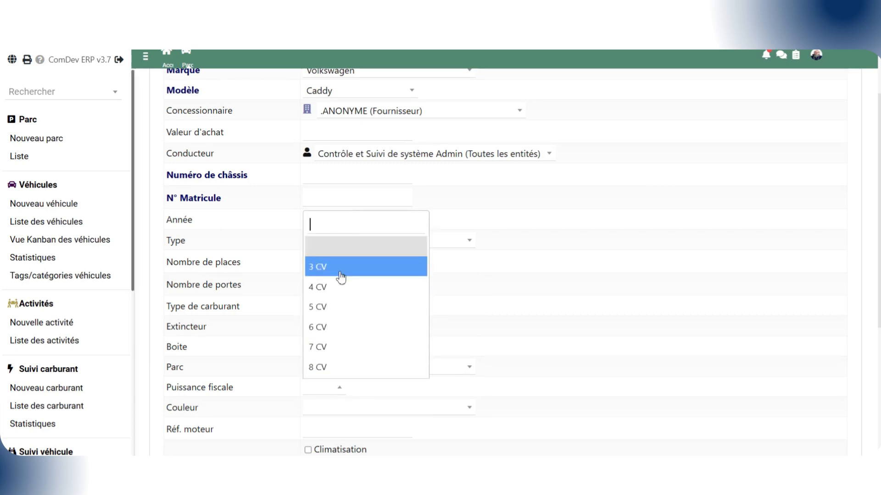
{"action": "left_click", "coordinate": [284, 389]}
{"action": "scroll", "coordinate": [321, 381], "scroll_direction": "down", "scroll_amount": 1}
{"action": "left_click", "coordinate": [360, 370]}
{"action": "left_click", "coordinate": [360, 371]}
Enable the vehicle options Climatisation, ABS, Retroviseur Eléctriques, Feux du jour and Vitres Eléctriques.
{"action": "scroll", "coordinate": [367, 329], "scroll_direction": "down", "scroll_amount": 1}
{"action": "scroll", "coordinate": [352, 347], "scroll_direction": "down", "scroll_amount": 3}
{"action": "double_click", "coordinate": [214, 289]}
{"action": "left_click", "coordinate": [248, 265]}
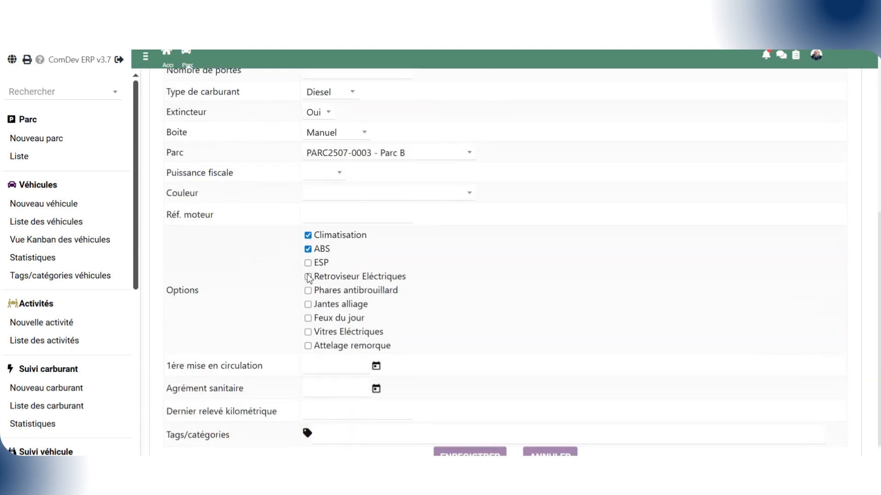
{"action": "scroll", "coordinate": [377, 341], "scroll_direction": "down", "scroll_amount": 1}
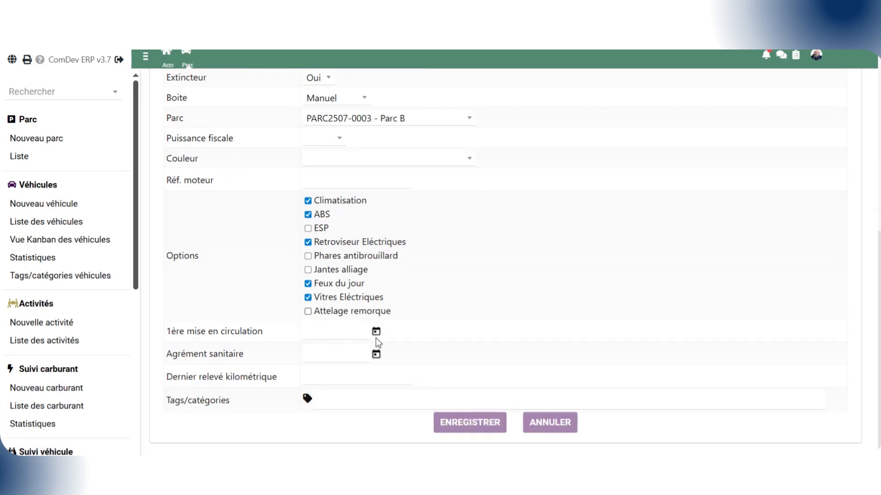
Leave the registration and approval dates, odometer reading and tags empty, and save the new vehicle.
{"action": "left_click", "coordinate": [379, 333]}
{"action": "left_click", "coordinate": [379, 333]}
{"action": "left_click", "coordinate": [377, 355]}
{"action": "left_click", "coordinate": [389, 356]}
{"action": "left_click", "coordinate": [363, 379]}
{"action": "left_click", "coordinate": [356, 397]}
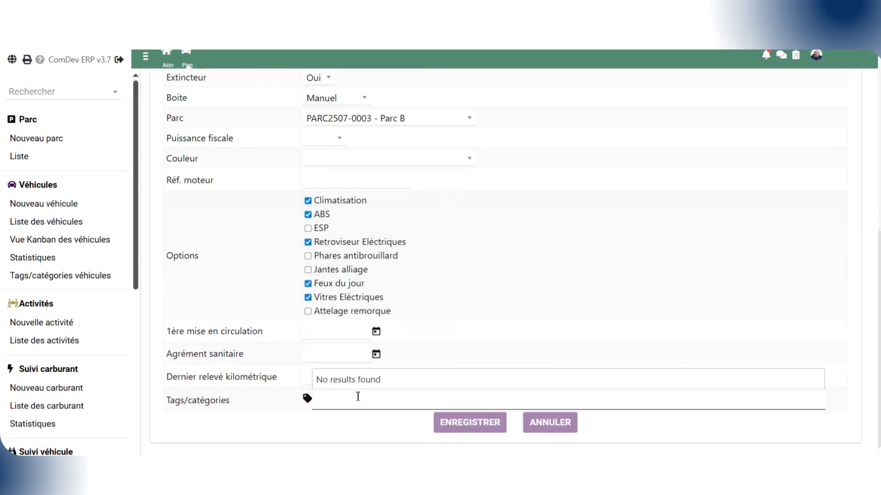
{"action": "left_click", "coordinate": [451, 424]}
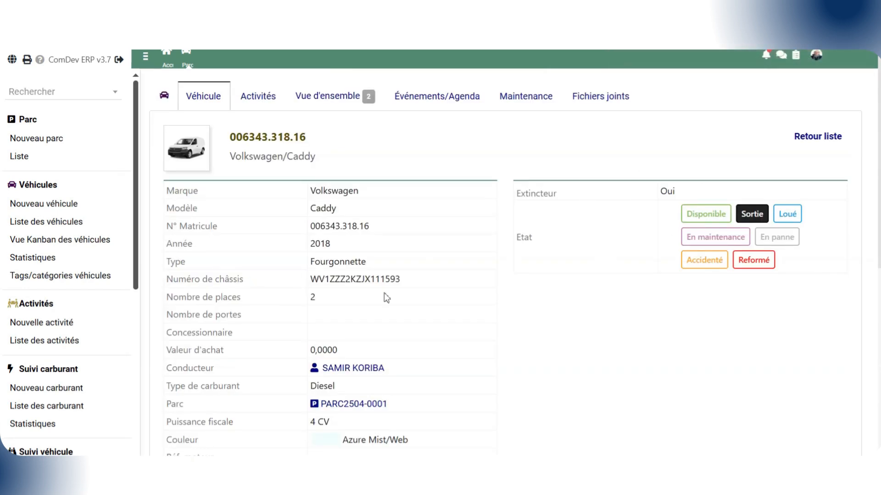
Start a new activity for the Volkswagen Caddy with the type Sortie and the action Entretient.
{"action": "scroll", "coordinate": [385, 296], "scroll_direction": "down", "scroll_amount": 8}
{"action": "scroll", "coordinate": [384, 293], "scroll_direction": "up", "scroll_amount": 8}
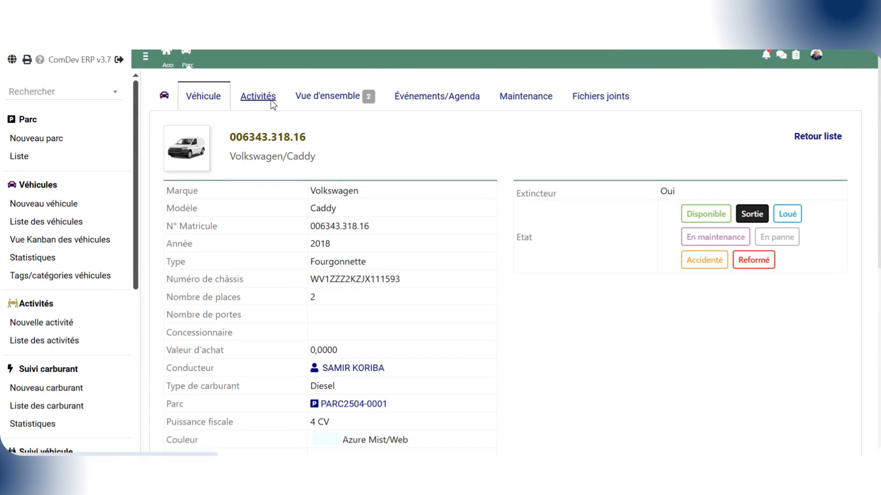
{"action": "left_click", "coordinate": [272, 101]}
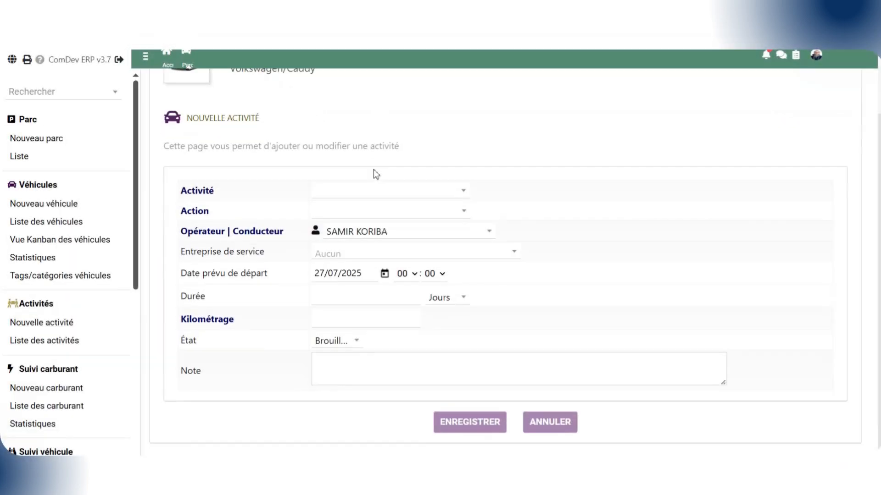
{"action": "left_click", "coordinate": [367, 193]}
{"action": "left_click", "coordinate": [359, 255]}
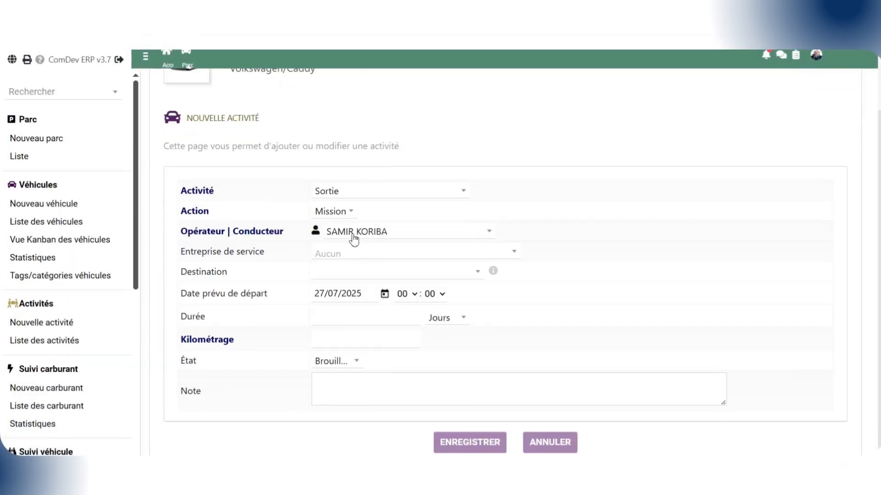
{"action": "left_click", "coordinate": [341, 212]}
{"action": "left_click", "coordinate": [351, 313]}
Keep the preset operator and no service company, and set the outing's destination to Blida.
{"action": "left_click", "coordinate": [367, 233]}
{"action": "left_click", "coordinate": [367, 233]}
{"action": "left_click", "coordinate": [358, 253]}
{"action": "left_click", "coordinate": [360, 258]}
{"action": "left_click", "coordinate": [353, 274]}
{"action": "scroll", "coordinate": [354, 340], "scroll_direction": "down", "scroll_amount": 3}
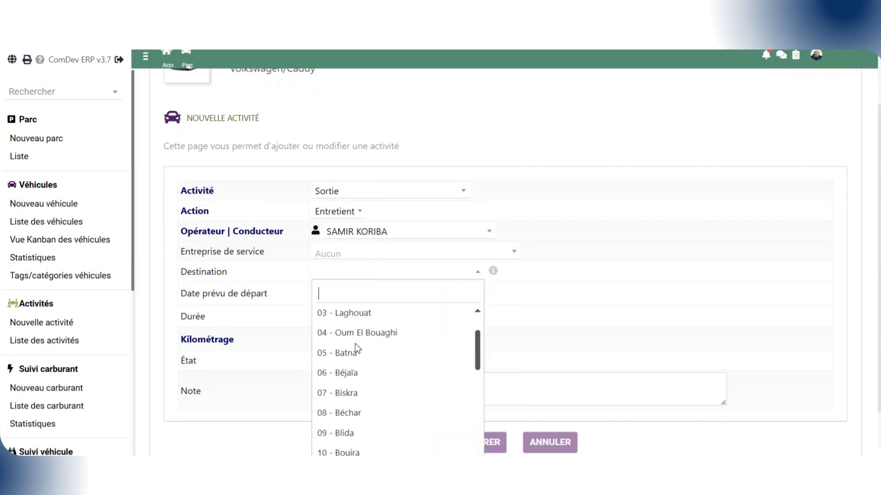
{"action": "left_click", "coordinate": [348, 408]}
Set the outing's duration to 1 day and fill in its mileage.
{"action": "left_click", "coordinate": [383, 322]}
{"action": "type", "text": "1"}
{"action": "left_click", "coordinate": [442, 318]}
{"action": "left_click", "coordinate": [389, 323]}
{"action": "left_click", "coordinate": [369, 340]}
{"action": "left_click", "coordinate": [364, 385]}
Set the outing's state to Valider, save the activity and review its record.
{"action": "left_click", "coordinate": [350, 362]}
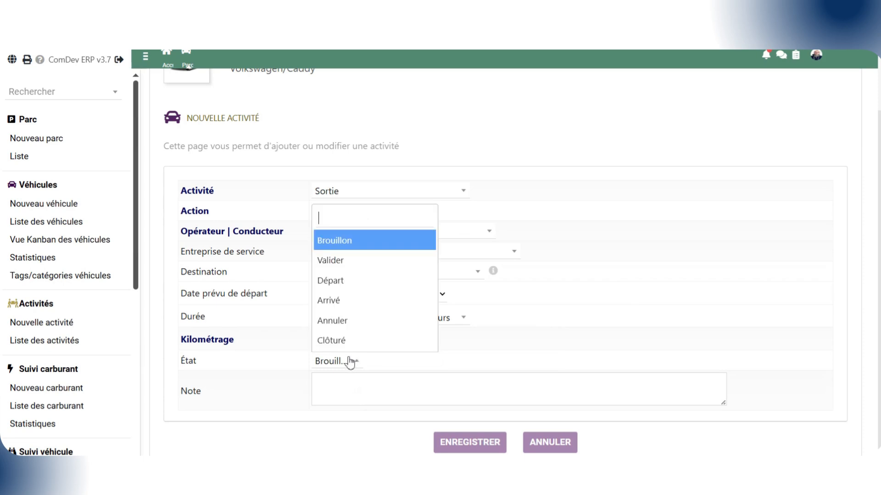
{"action": "left_click", "coordinate": [346, 260]}
{"action": "scroll", "coordinate": [380, 381], "scroll_direction": "down", "scroll_amount": 1}
{"action": "left_click", "coordinate": [471, 421]}
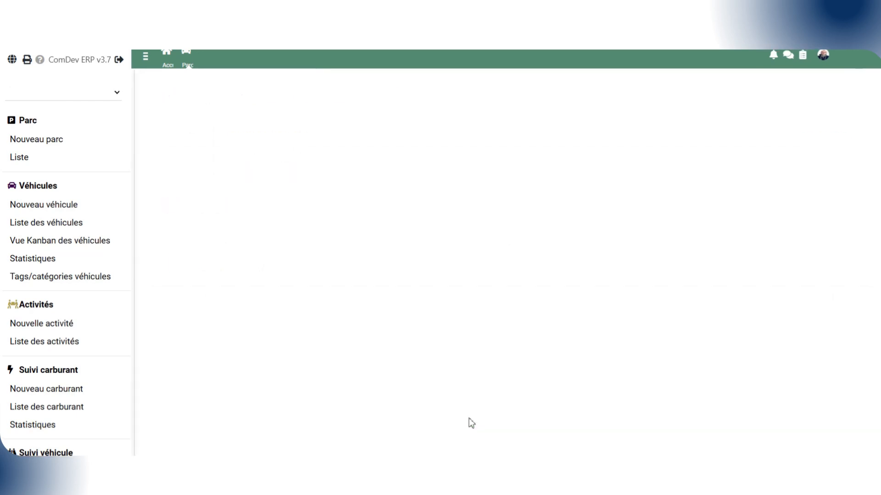
{"action": "scroll", "coordinate": [482, 362], "scroll_direction": "down", "scroll_amount": 5}
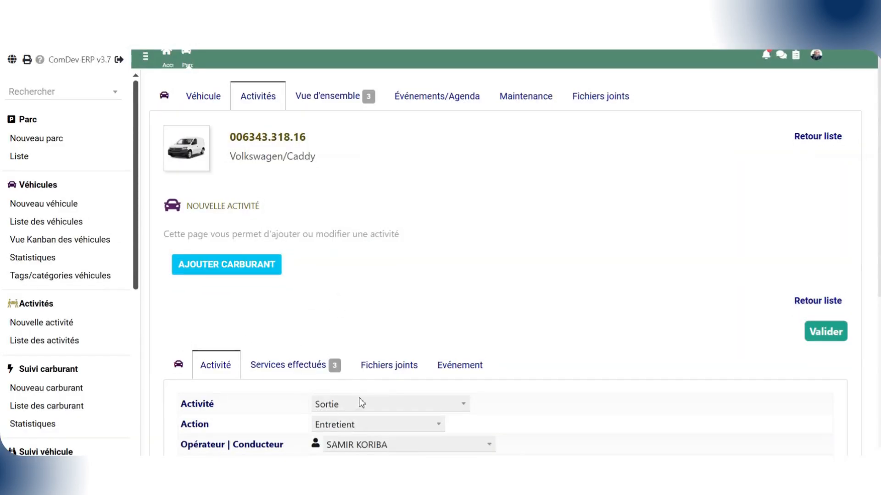
Add another activity from the vehicle's activity list, with type Retour and state Retourner au parc bonne etat.
{"action": "left_click", "coordinate": [264, 99]}
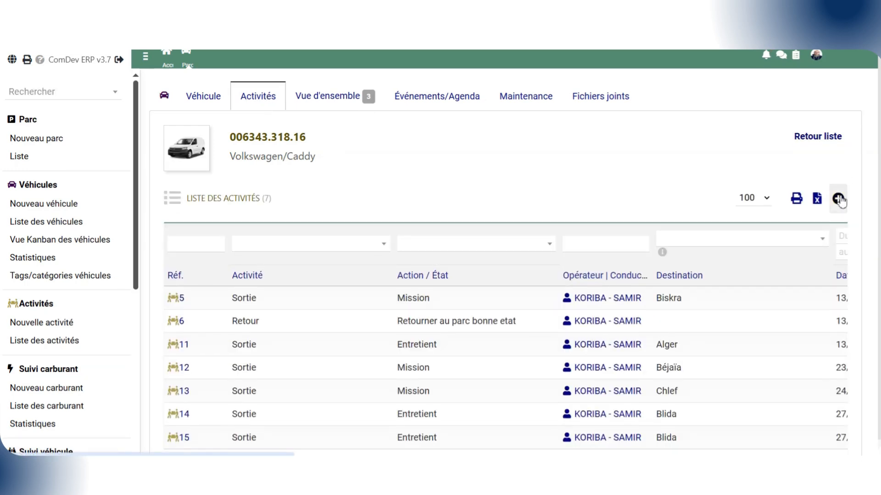
{"action": "left_click", "coordinate": [839, 199]}
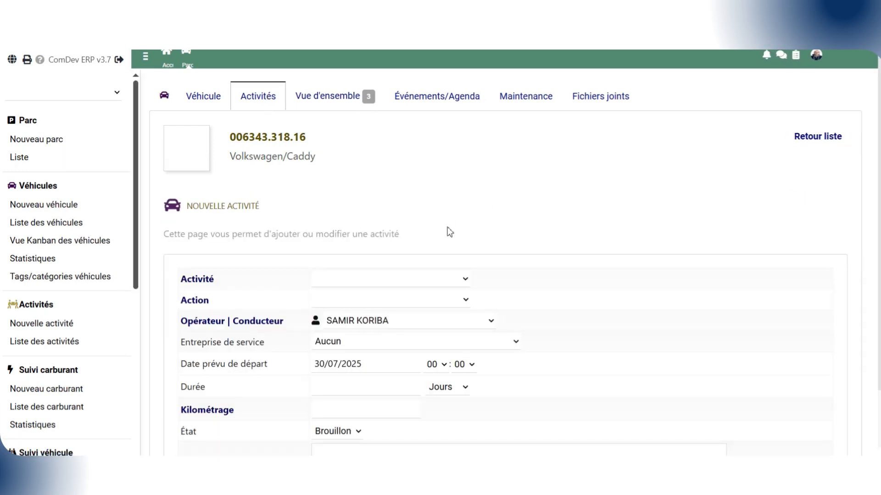
{"action": "left_click", "coordinate": [420, 281]}
{"action": "left_click", "coordinate": [356, 364]}
{"action": "left_click", "coordinate": [392, 298]}
{"action": "left_click", "coordinate": [402, 244]}
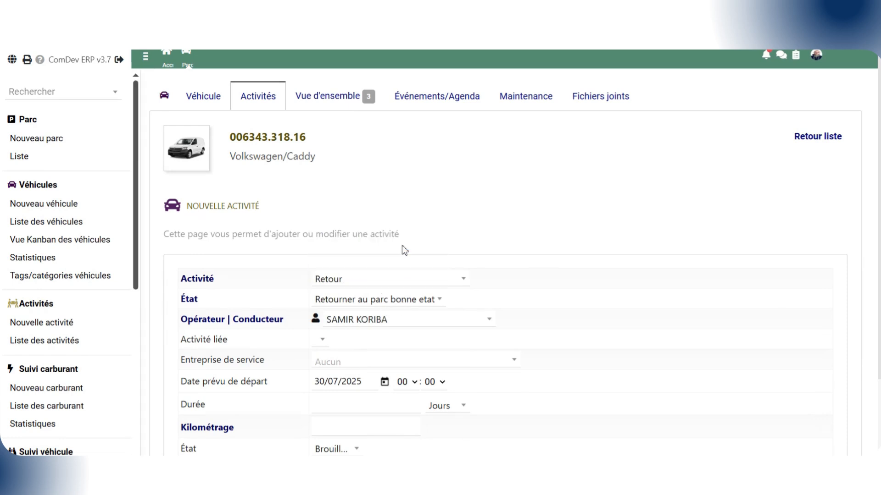
Link the return to activity 15, the Sortie-Entretient to Blida, and set the service company to DANIMEX.
{"action": "left_click", "coordinate": [321, 339]}
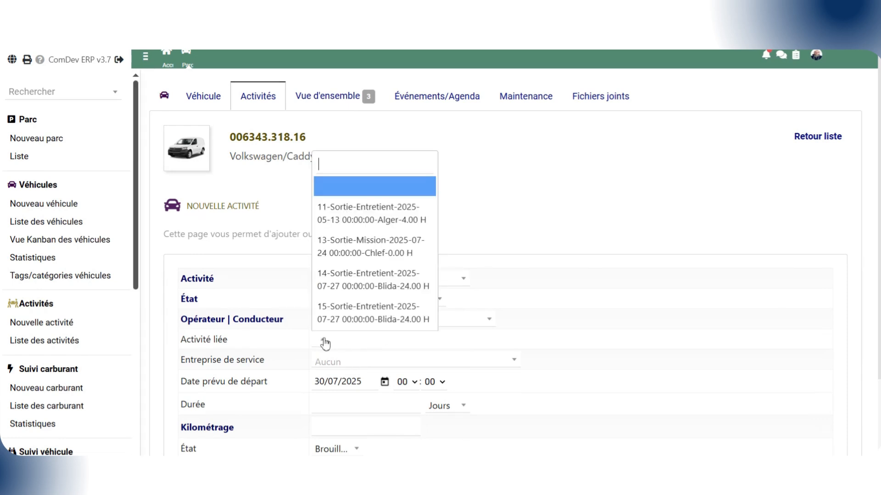
{"action": "left_click", "coordinate": [368, 317]}
{"action": "left_click", "coordinate": [353, 366]}
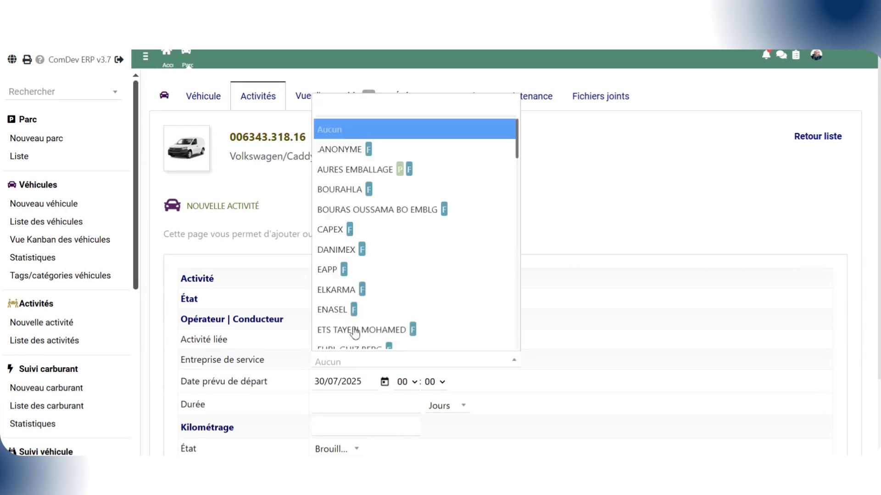
{"action": "left_click", "coordinate": [344, 247]}
{"action": "scroll", "coordinate": [334, 382], "scroll_direction": "down", "scroll_amount": 2}
{"action": "scroll", "coordinate": [340, 353], "scroll_direction": "down", "scroll_amount": 1}
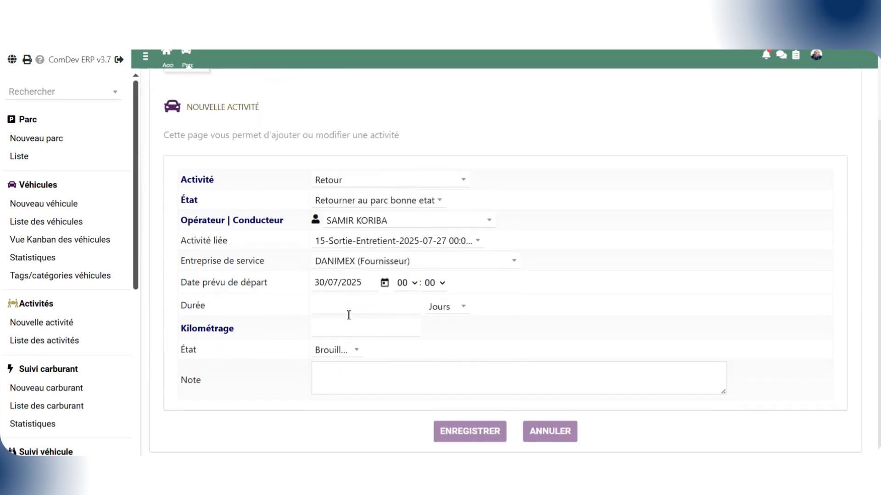
Set the return's duration to 1 day, its mileage to 50 and its state to Valider.
{"action": "left_click", "coordinate": [362, 332]}
{"action": "left_click", "coordinate": [367, 327]}
{"action": "left_click", "coordinate": [360, 374]}
{"action": "left_click", "coordinate": [361, 358]}
{"action": "left_click", "coordinate": [373, 251]}
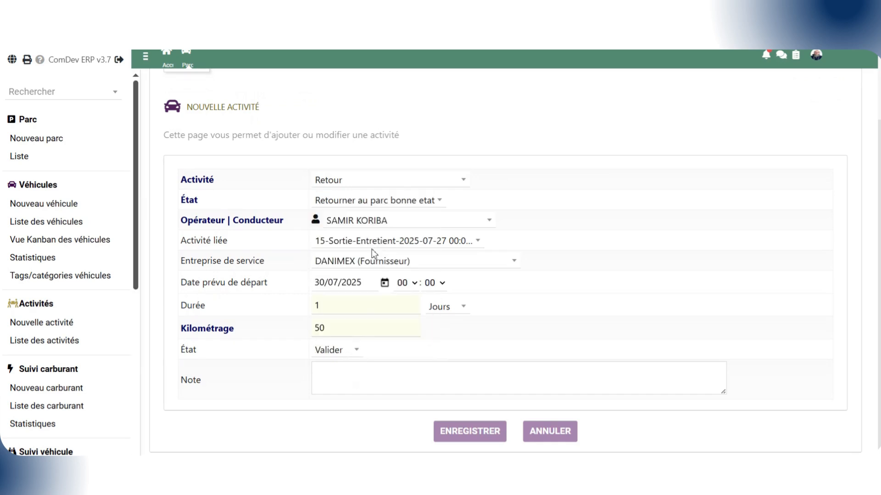
Add the note "Changement liquide refroidissement" to the return activity and save it.
{"action": "left_click", "coordinate": [351, 379]}
{"action": "type", "text": "Changement liquide refroidissement"}
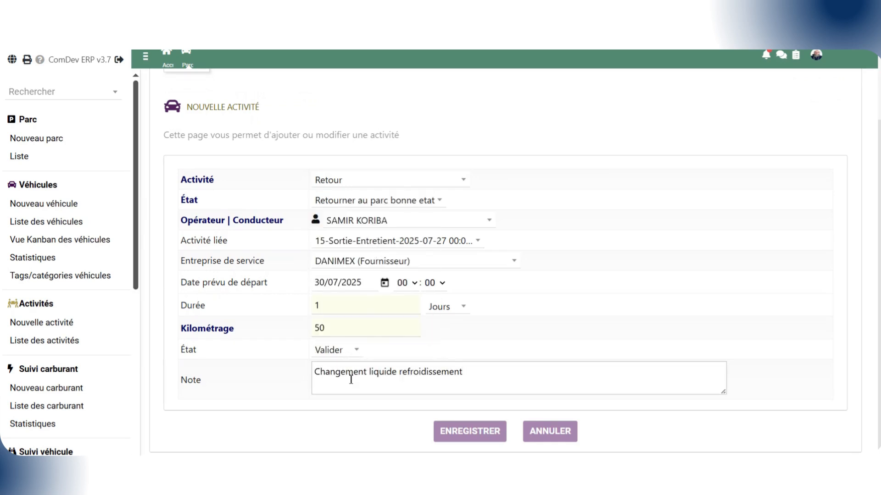
{"action": "left_click", "coordinate": [470, 436]}
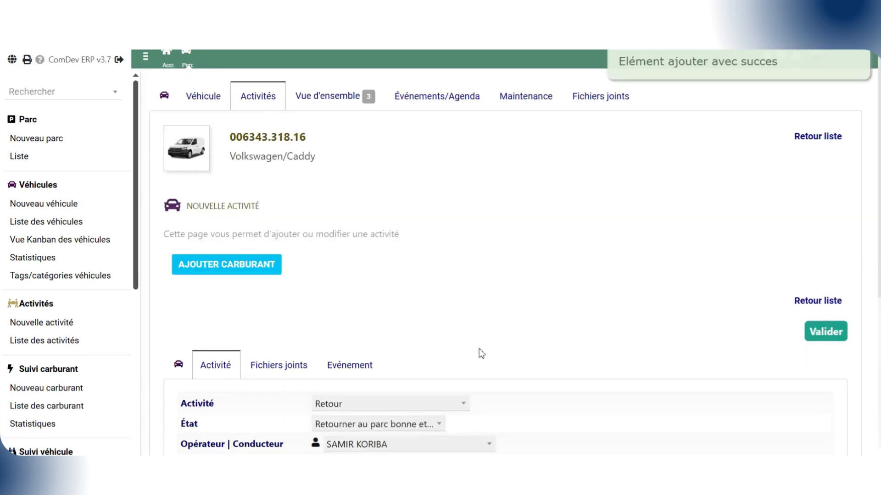
Review the saved return activity and open its services and spare parts.
{"action": "scroll", "coordinate": [479, 353], "scroll_direction": "down", "scroll_amount": 6}
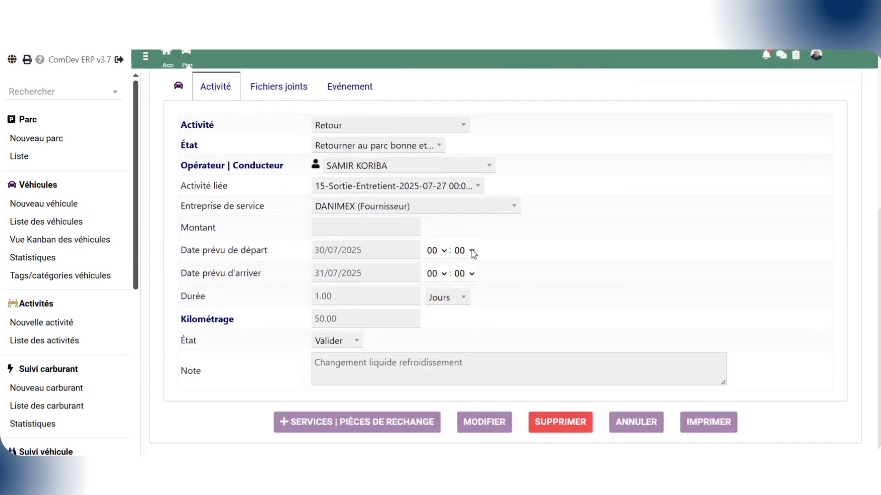
{"action": "scroll", "coordinate": [371, 241], "scroll_direction": "up", "scroll_amount": 6}
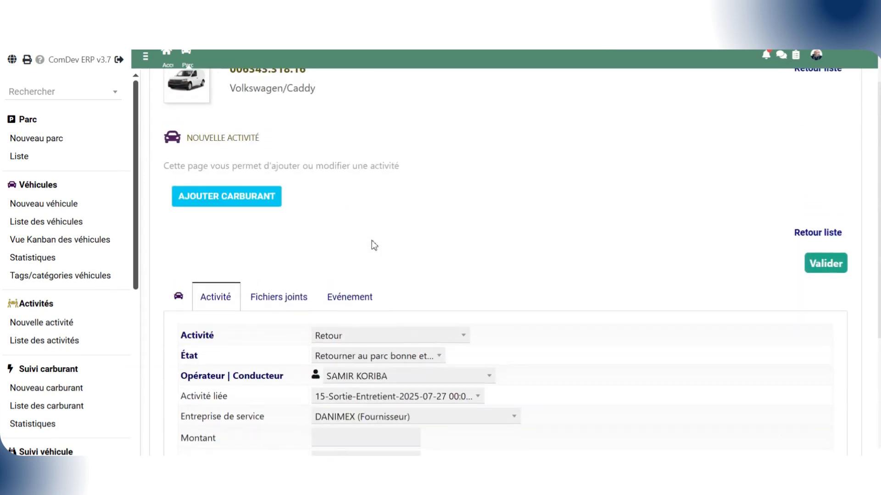
{"action": "scroll", "coordinate": [372, 240], "scroll_direction": "down", "scroll_amount": 4}
{"action": "scroll", "coordinate": [372, 240], "scroll_direction": "down", "scroll_amount": 2}
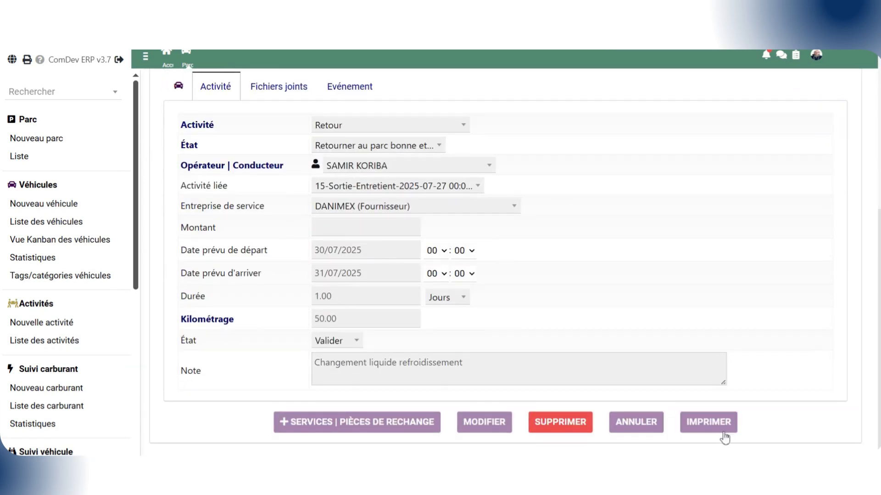
{"action": "left_click", "coordinate": [393, 424]}
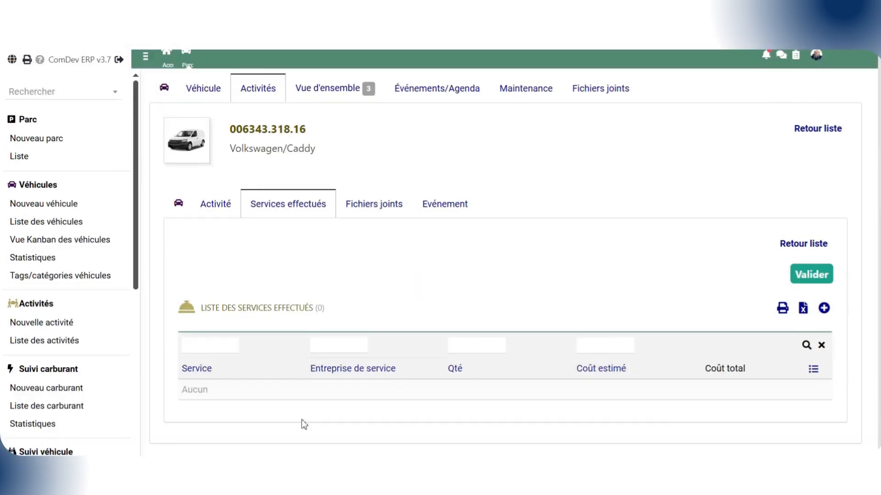
Start a service line of type Service on the activity and choose the article Changement liquide refroidissement.
{"action": "left_click", "coordinate": [827, 308]}
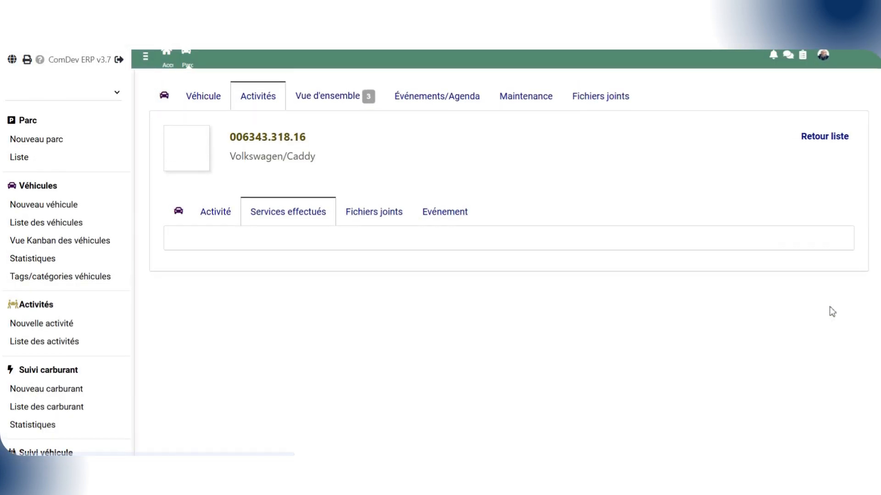
{"action": "scroll", "coordinate": [370, 335], "scroll_direction": "down", "scroll_amount": 3}
{"action": "left_click", "coordinate": [301, 232]}
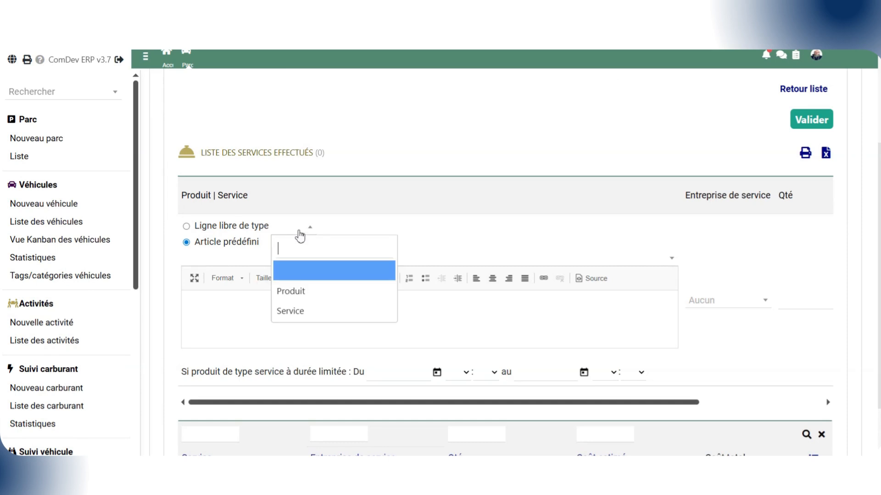
{"action": "left_click", "coordinate": [256, 230]}
{"action": "left_click", "coordinate": [299, 231]}
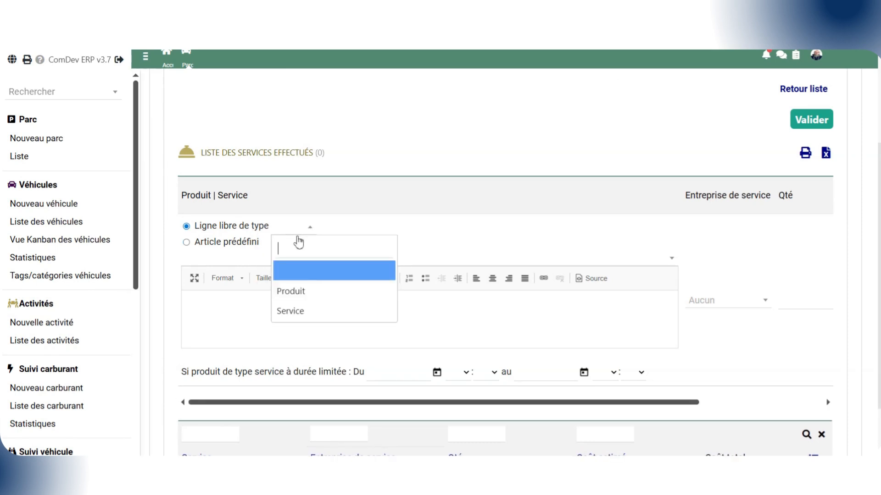
{"action": "left_click", "coordinate": [299, 310]}
{"action": "left_click", "coordinate": [470, 262]}
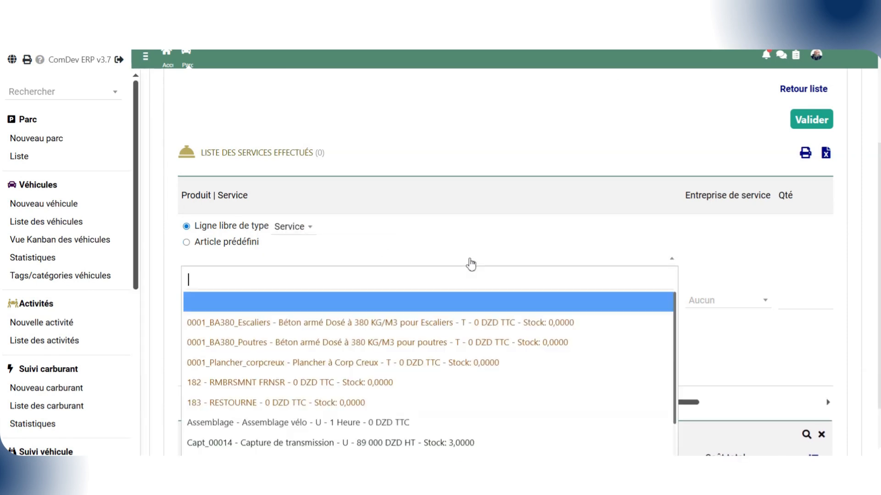
{"action": "type", "text": "CH"}
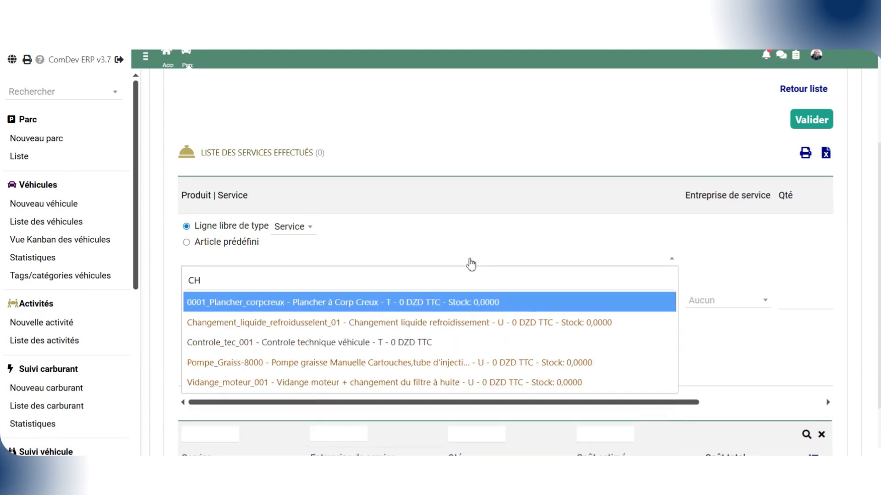
{"action": "left_click", "coordinate": [415, 322]}
Assign the coolant change to BOURAHLA with quantity 1 and estimated cost 3000, and add it to the services performed.
{"action": "left_click_drag", "start_coordinate": [447, 404], "coordinate": [564, 402]}
{"action": "left_click", "coordinate": [569, 300]}
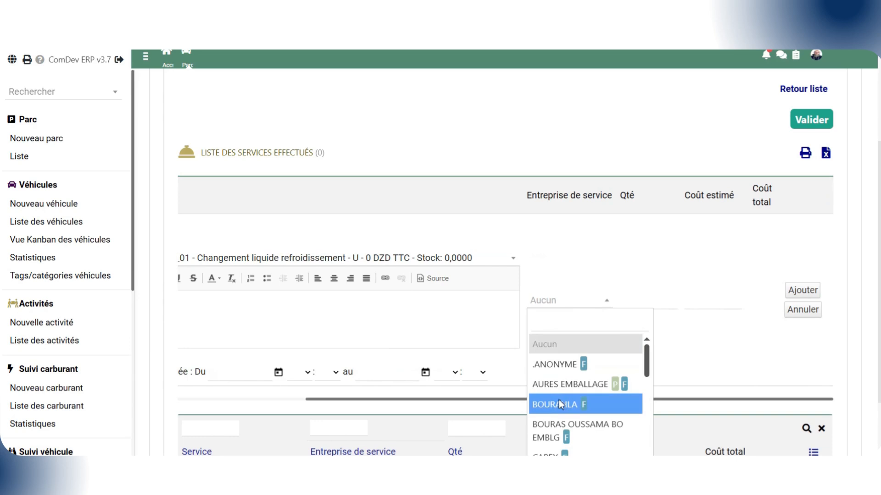
{"action": "left_click", "coordinate": [560, 404]}
{"action": "left_click", "coordinate": [635, 299]}
{"action": "left_click", "coordinate": [645, 326]}
{"action": "left_click", "coordinate": [690, 298]}
{"action": "left_click", "coordinate": [712, 342]}
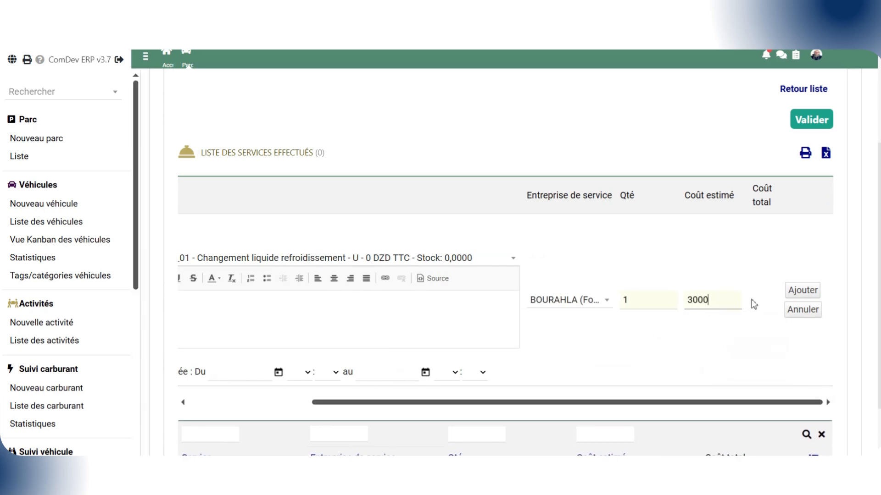
{"action": "left_click", "coordinate": [801, 290]}
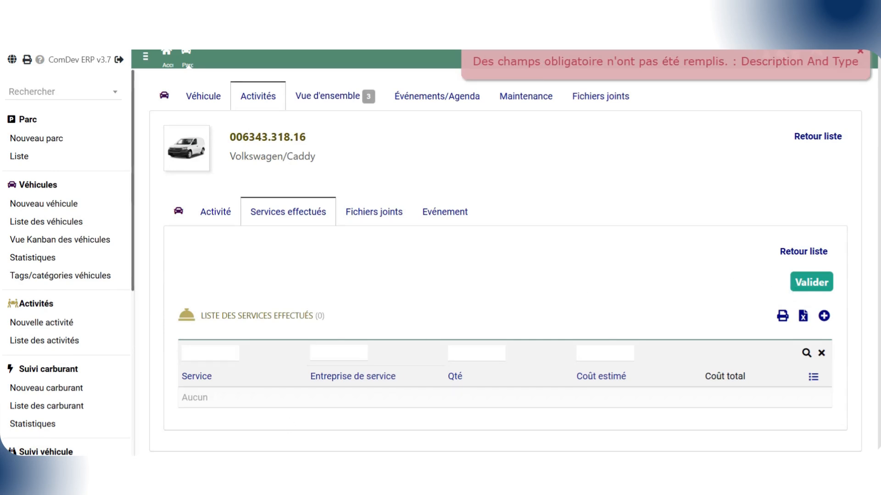
{"action": "scroll", "coordinate": [494, 313], "scroll_direction": "down", "scroll_amount": 1}
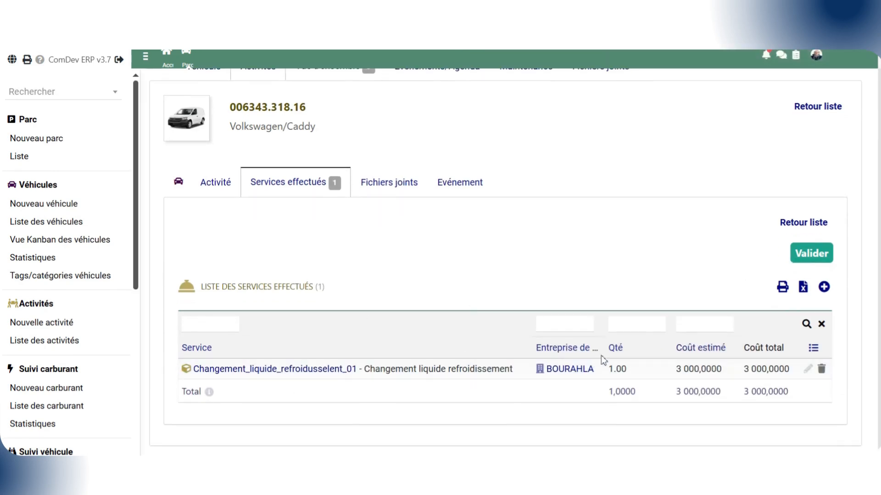
Start another line of type Produit and choose the predefined article Filtre_a_air_01.
{"action": "scroll", "coordinate": [281, 330], "scroll_direction": "down", "scroll_amount": 2}
{"action": "left_click", "coordinate": [294, 312]}
{"action": "left_click", "coordinate": [289, 395]}
{"action": "left_click", "coordinate": [301, 316]}
{"action": "left_click", "coordinate": [289, 321]}
{"action": "left_click", "coordinate": [338, 344]}
{"action": "type", "text": "Fi"}
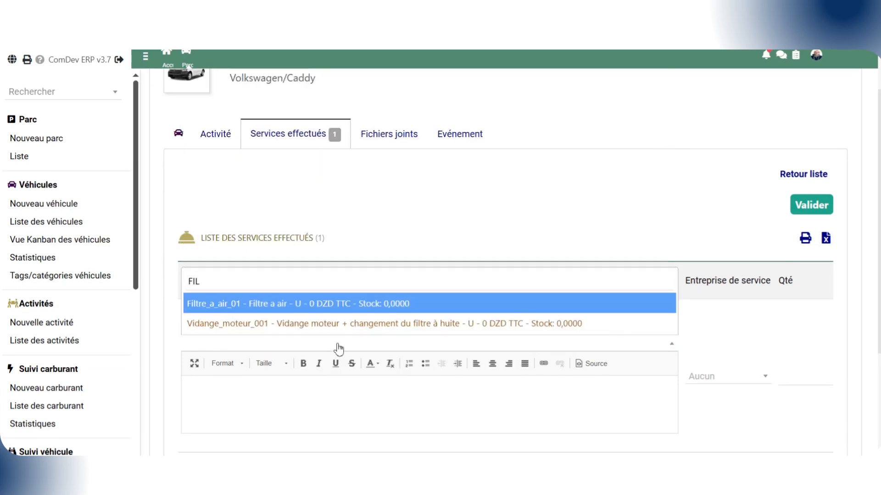
{"action": "left_click", "coordinate": [330, 304]}
Assign the air filter to BOURAHLA with quantity 1 and estimated cost 3500, and add the line.
{"action": "left_click", "coordinate": [714, 378]}
{"action": "left_click", "coordinate": [753, 203]}
{"action": "left_click", "coordinate": [798, 376]}
{"action": "type", "text": "1"}
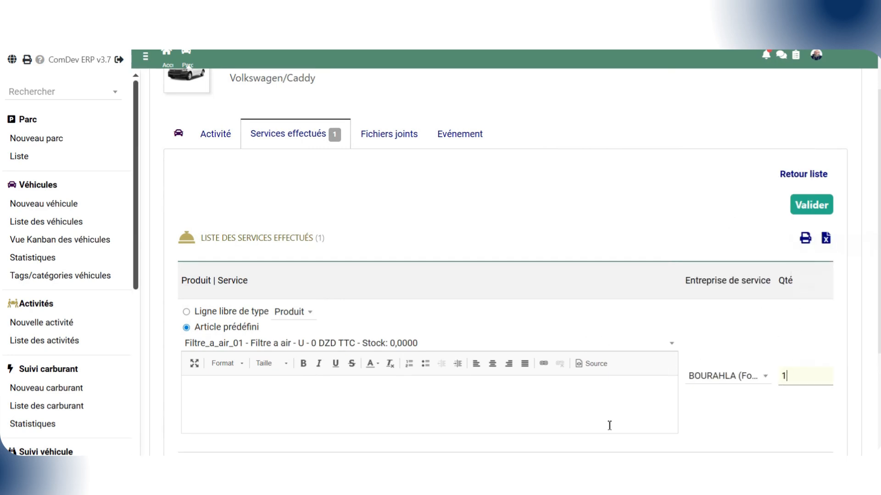
{"action": "key", "text": "Tab"}
{"action": "left_click", "coordinate": [702, 382]}
{"action": "left_click", "coordinate": [712, 446]}
{"action": "left_click", "coordinate": [801, 366]}
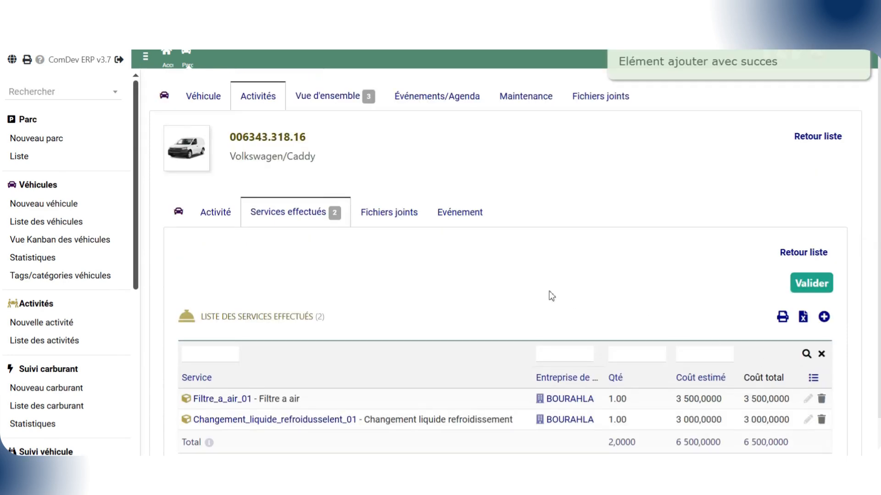
Start a third line of type Service and choose the article Vidange_moteur_001.
{"action": "left_click", "coordinate": [824, 287]}
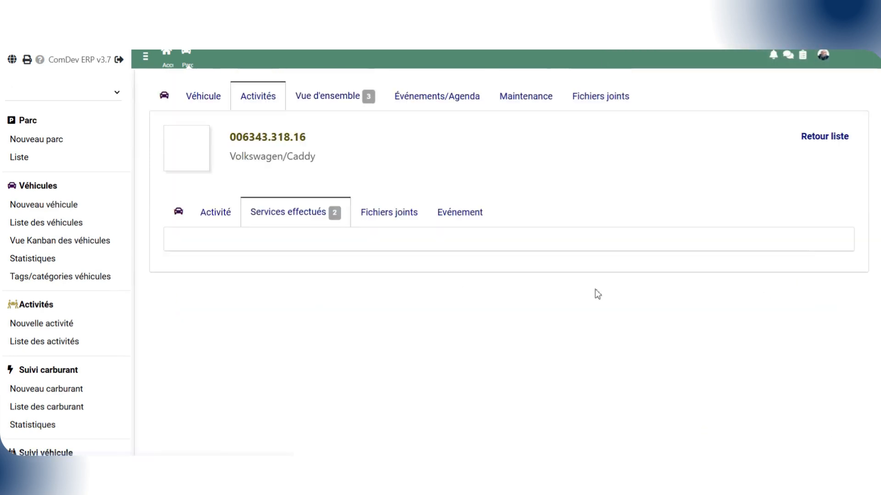
{"action": "left_click", "coordinate": [297, 364]}
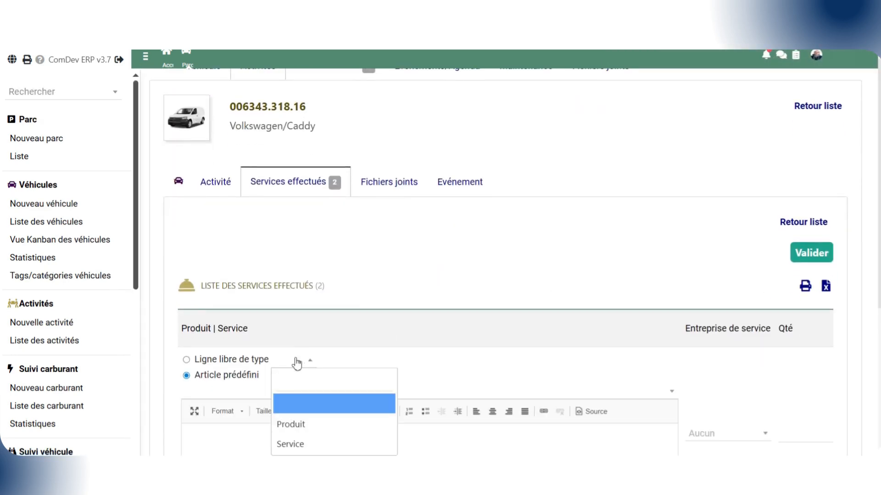
{"action": "left_click", "coordinate": [295, 449]}
{"action": "left_click", "coordinate": [311, 393]}
{"action": "type", "text": "VI"}
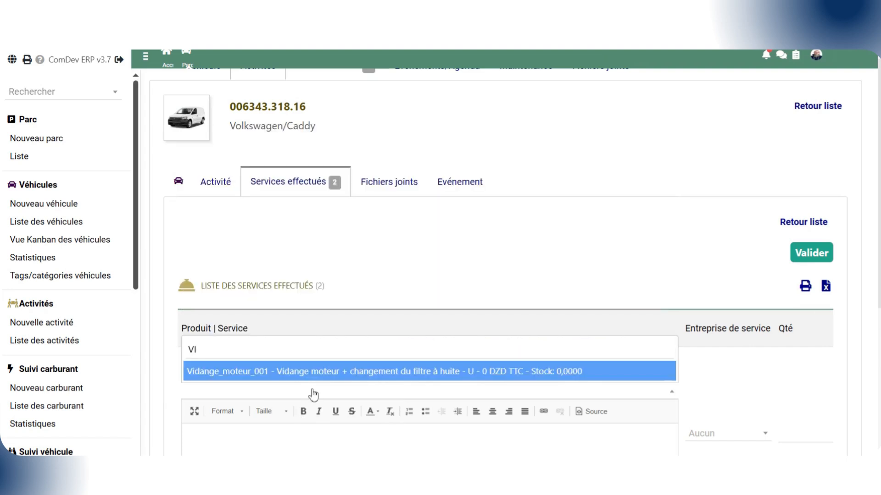
{"action": "left_click", "coordinate": [373, 371]}
Assign the engine oil change to BOURAHLA with quantity 1 and estimated cost 14000, and add the line.
{"action": "scroll", "coordinate": [424, 392], "scroll_direction": "right", "scroll_amount": 5}
{"action": "left_click", "coordinate": [557, 435]}
{"action": "left_click", "coordinate": [570, 257]}
{"action": "left_click", "coordinate": [643, 434]}
{"action": "left_click", "coordinate": [652, 302]}
{"action": "left_click", "coordinate": [709, 431]}
{"action": "left_click", "coordinate": [722, 369]}
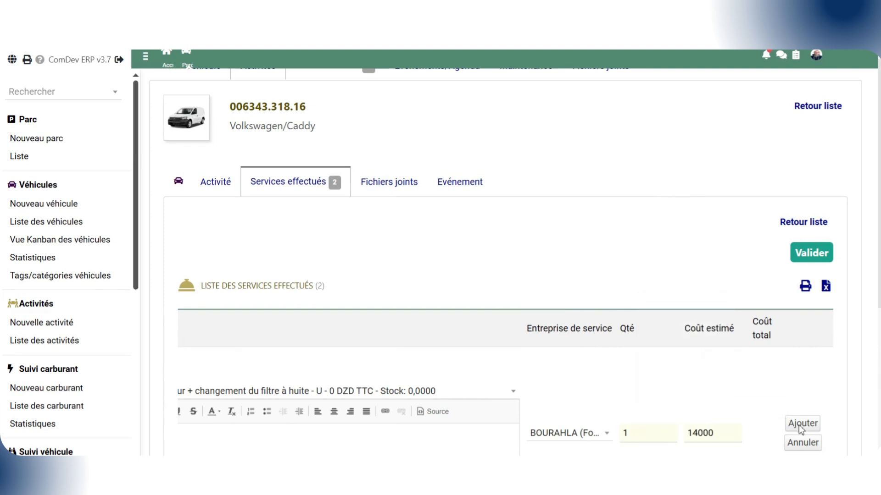
{"action": "left_click", "coordinate": [801, 424]}
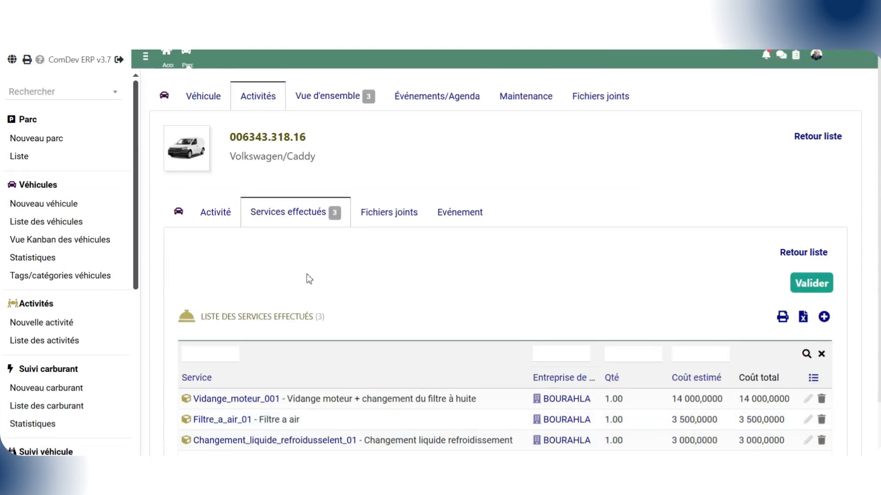
Start an expense report from the activity, set its end date to 30/07/2025, and choose its user and approver.
{"action": "left_click", "coordinate": [215, 213]}
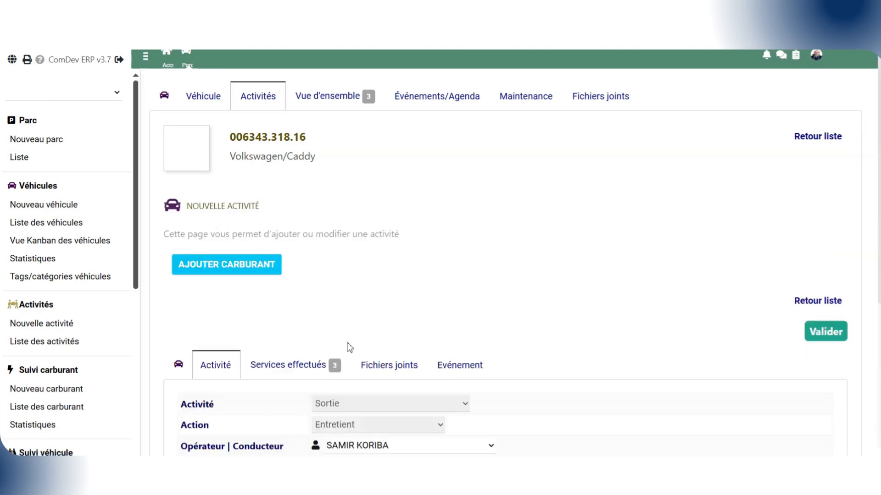
{"action": "left_click", "coordinate": [360, 423]}
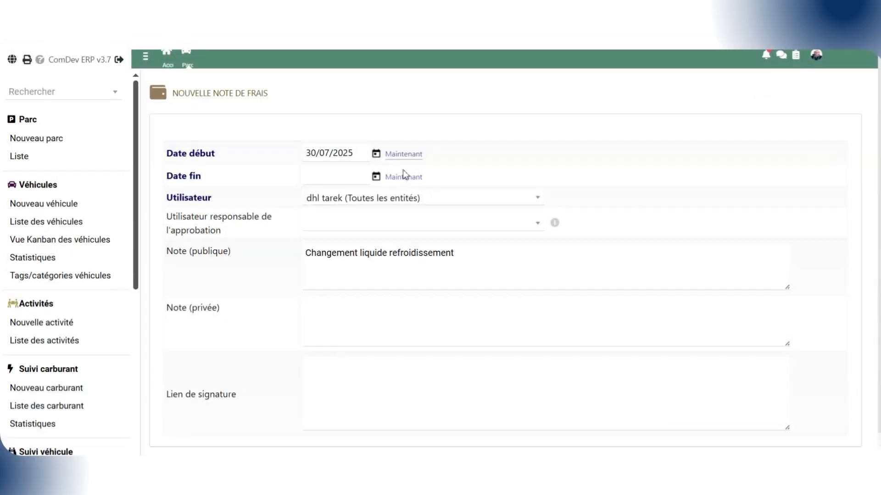
{"action": "left_click", "coordinate": [403, 175]}
{"action": "left_click", "coordinate": [419, 198]}
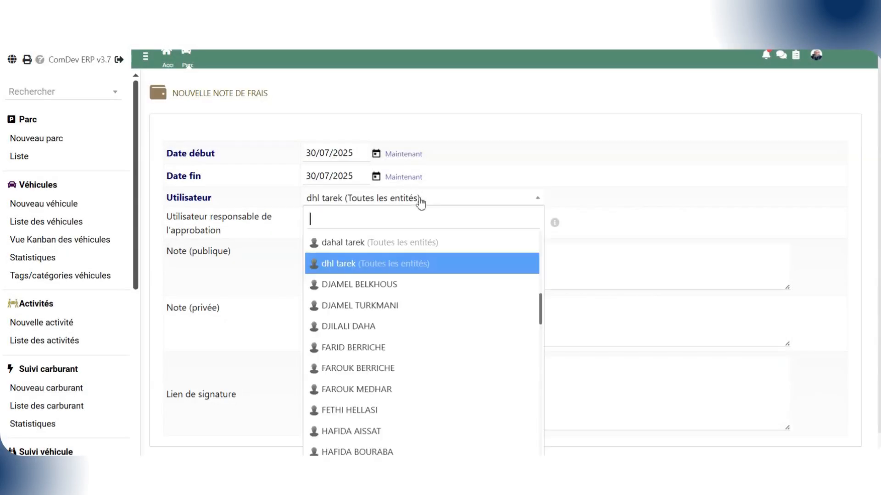
{"action": "left_click", "coordinate": [387, 274]}
{"action": "left_click", "coordinate": [399, 229]}
{"action": "left_click", "coordinate": [404, 271]}
Select the public note text for reuse and create the expense report.
{"action": "left_click_drag", "start_coordinate": [403, 271], "coordinate": [295, 259]}
{"action": "left_click", "coordinate": [334, 317]}
{"action": "scroll", "coordinate": [330, 323], "scroll_direction": "down", "scroll_amount": 1}
{"action": "left_click", "coordinate": [403, 395]}
{"action": "left_click", "coordinate": [233, 448]}
Set the expense line's beneficiary type to Utilisateur and choose the same user as the report's.
{"action": "scroll", "coordinate": [454, 338], "scroll_direction": "down", "scroll_amount": 5}
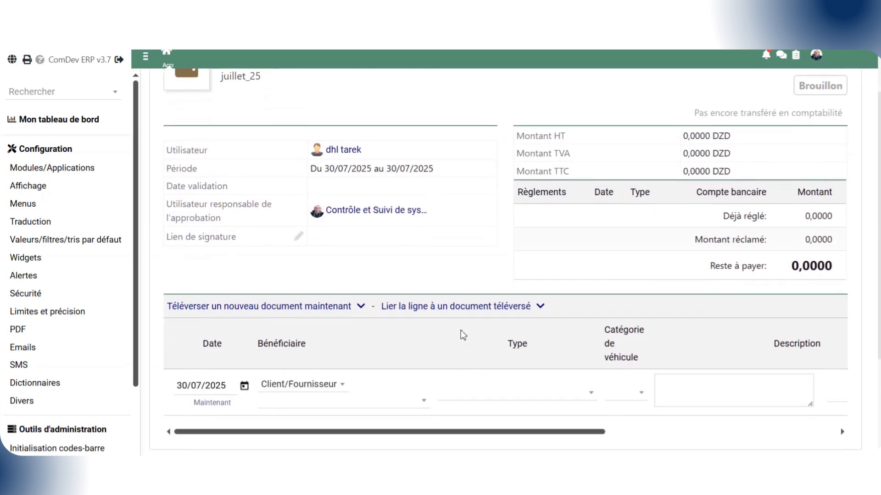
{"action": "left_click", "coordinate": [329, 353]}
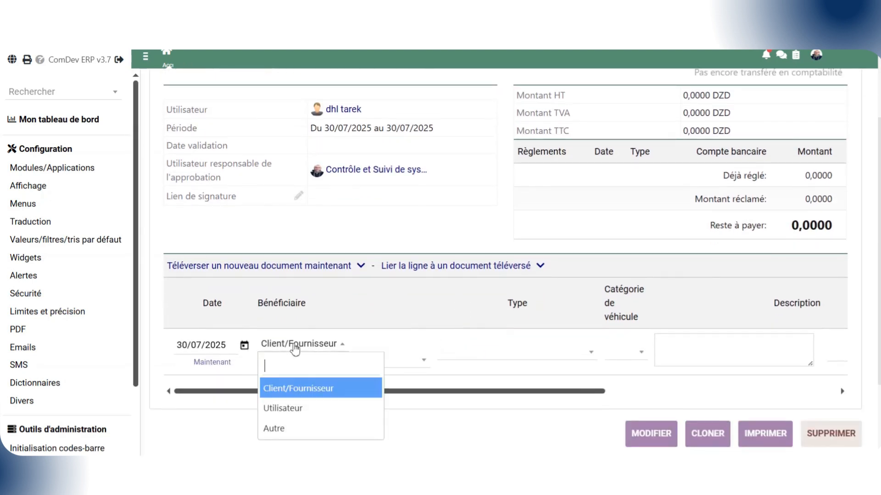
{"action": "left_click", "coordinate": [292, 408]}
{"action": "left_click", "coordinate": [438, 360]}
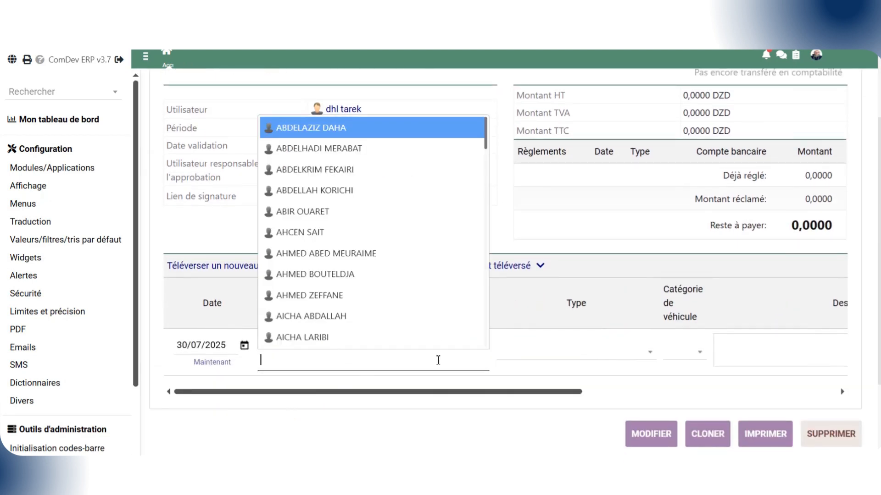
{"action": "type", "text": "t"}
{"action": "left_click", "coordinate": [406, 264]}
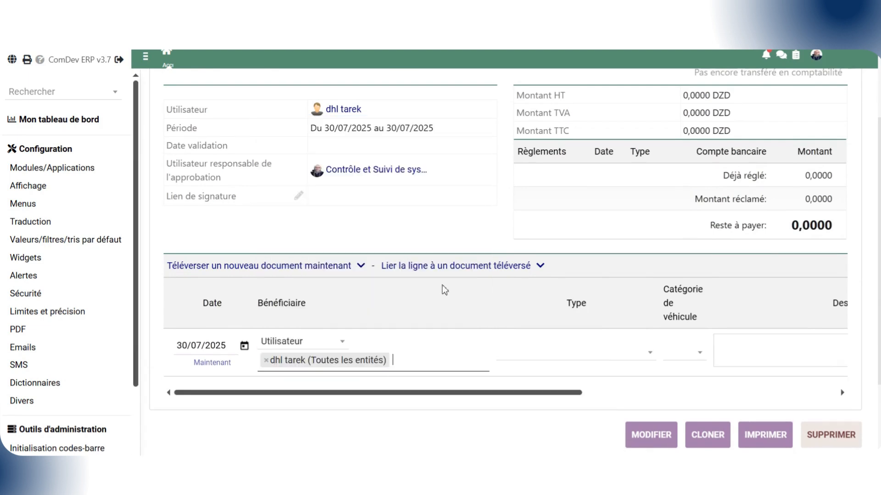
Set the expense line's type to Frais d'entretien and its vehicle category to 8 CV.
{"action": "left_click", "coordinate": [535, 364]}
{"action": "scroll", "coordinate": [542, 230], "scroll_direction": "down", "scroll_amount": 4}
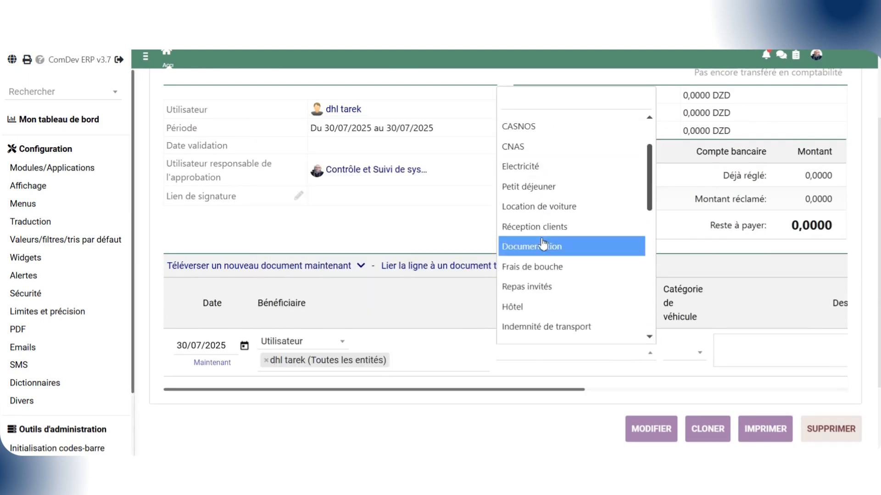
{"action": "scroll", "coordinate": [543, 236], "scroll_direction": "down", "scroll_amount": 2}
{"action": "left_click", "coordinate": [548, 219]}
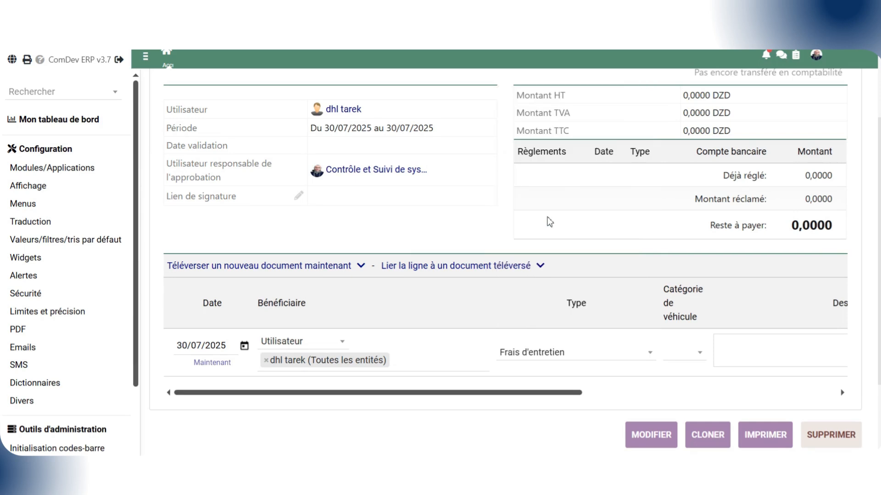
{"action": "left_click", "coordinate": [620, 349]}
{"action": "left_click", "coordinate": [679, 355]}
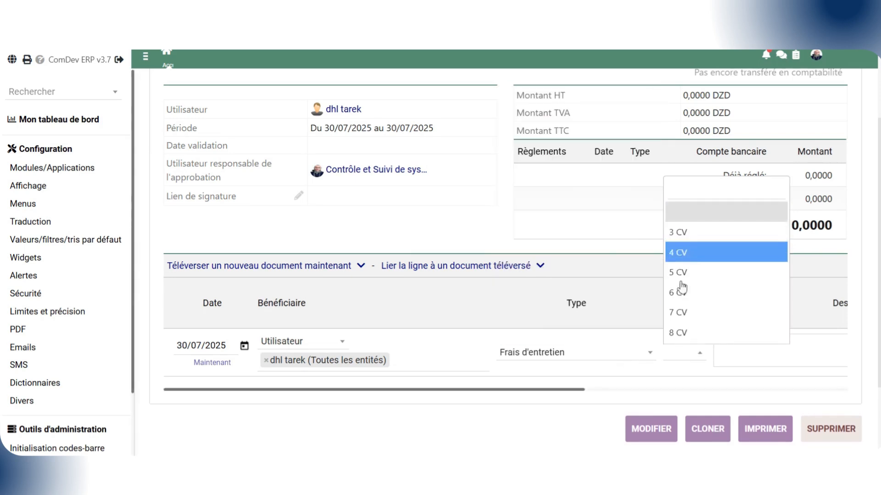
{"action": "left_click", "coordinate": [678, 332]}
Describe the expense line as "Changement liquide refroidissement" and set its unit price excluding tax to 20000.
{"action": "left_click_drag", "start_coordinate": [565, 389], "coordinate": [679, 393]}
{"action": "left_click", "coordinate": [576, 351]}
{"action": "type", "text": "Changement liquide refroidissement"}
{"action": "left_click", "coordinate": [713, 353]}
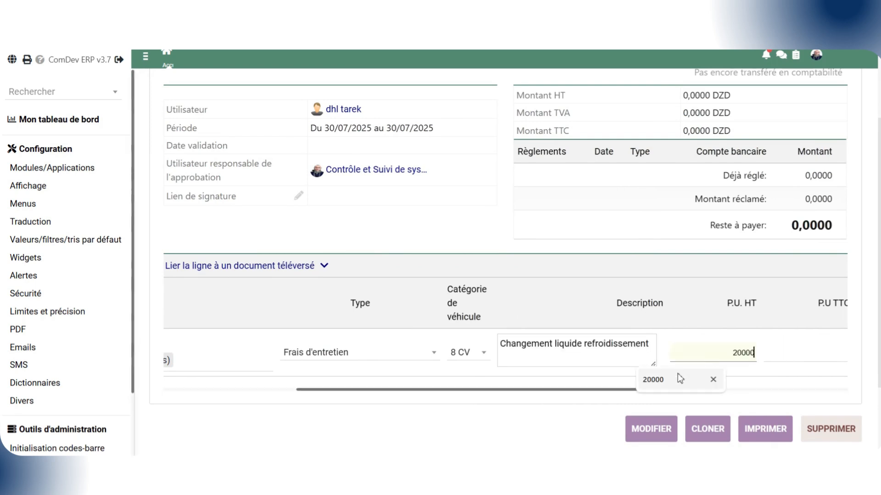
{"action": "left_click", "coordinate": [676, 379]}
{"action": "left_click", "coordinate": [688, 394]}
Set the expense line's VAT rate to 19% and add the line to the report.
{"action": "left_click", "coordinate": [655, 350]}
{"action": "left_click", "coordinate": [715, 365]}
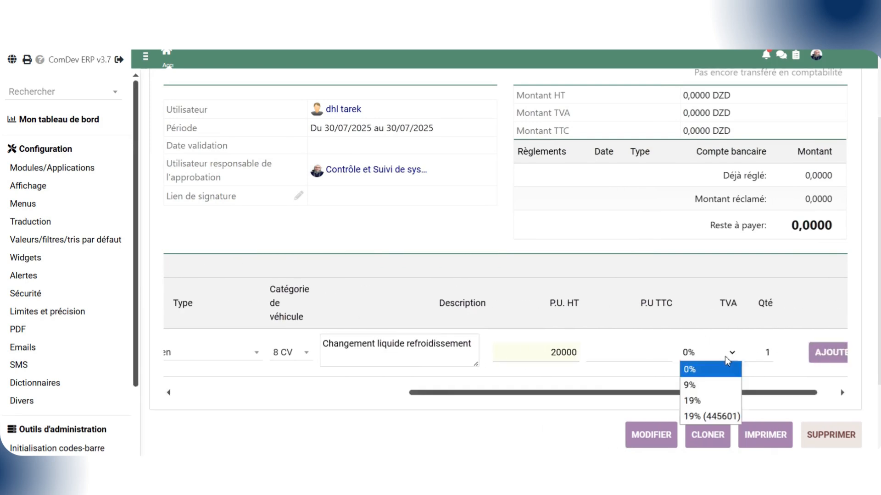
{"action": "left_click", "coordinate": [713, 402]}
{"action": "left_click", "coordinate": [753, 358]}
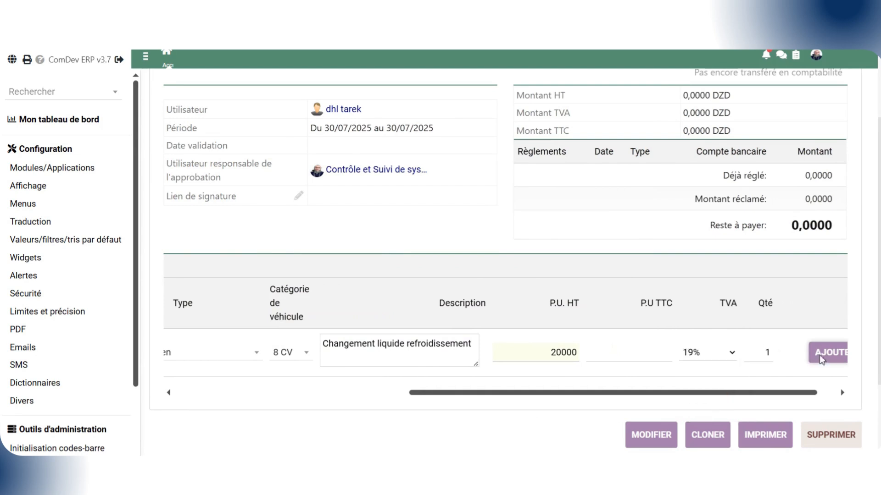
{"action": "key", "text": "Return"}
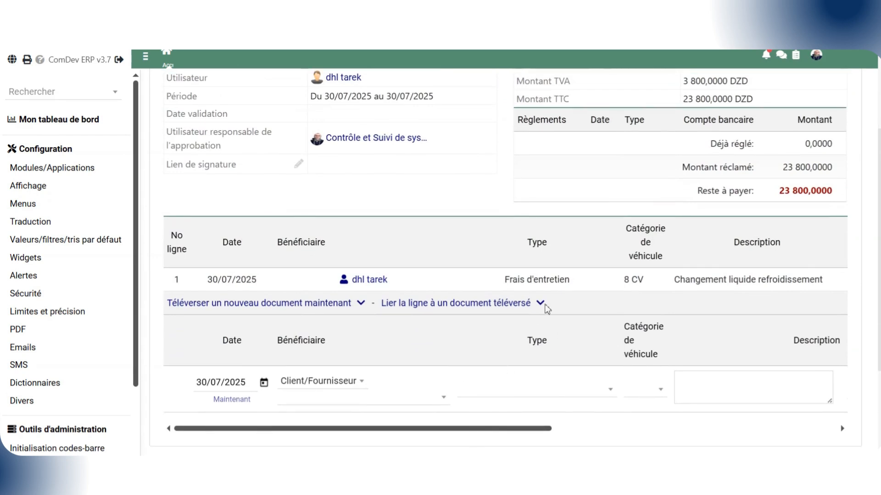
Validate the expense report and send it for approval, confirming the validation.
{"action": "left_click_drag", "start_coordinate": [536, 427], "coordinate": [630, 429]}
{"action": "scroll", "coordinate": [590, 385], "scroll_direction": "down", "scroll_amount": 3}
{"action": "left_click", "coordinate": [575, 308]}
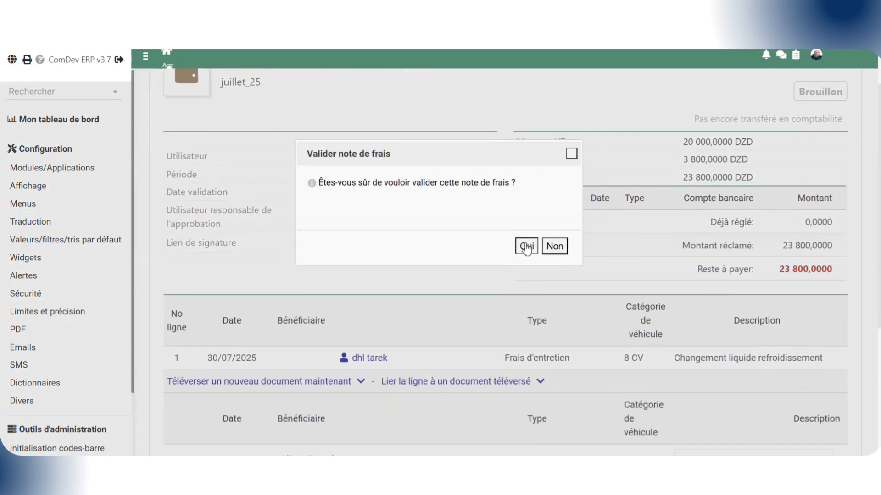
{"action": "left_click", "coordinate": [527, 247]}
{"action": "scroll", "coordinate": [536, 295], "scroll_direction": "down", "scroll_amount": 4}
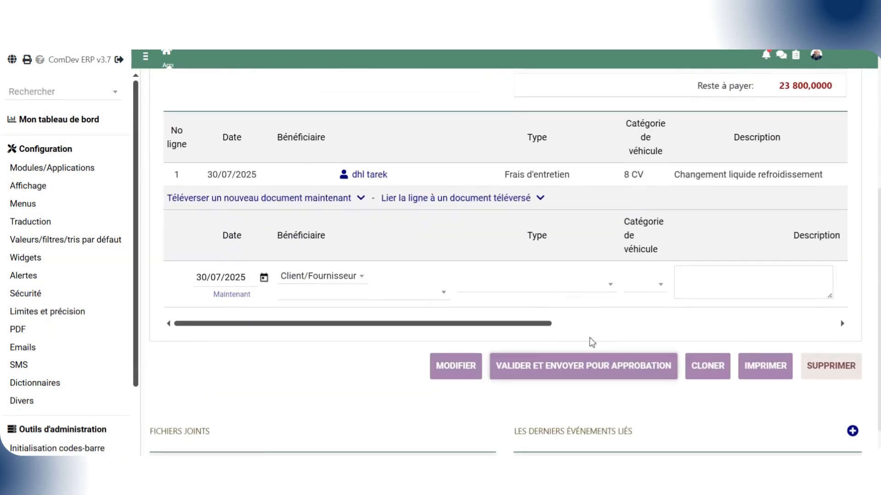
Review the vehicle's overview of expenses and its associated supplier invoices.
{"action": "scroll", "coordinate": [647, 296], "scroll_direction": "down", "scroll_amount": 3}
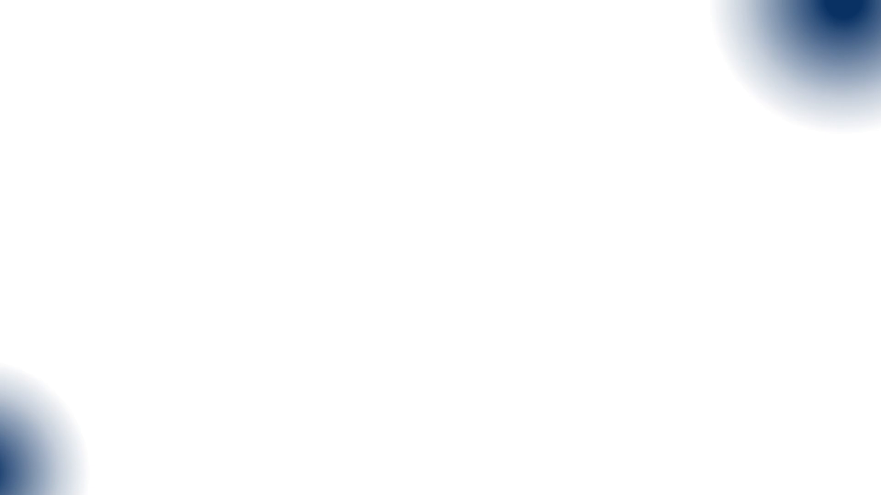
{"action": "scroll", "coordinate": [500, 280], "scroll_direction": "down", "scroll_amount": 10}
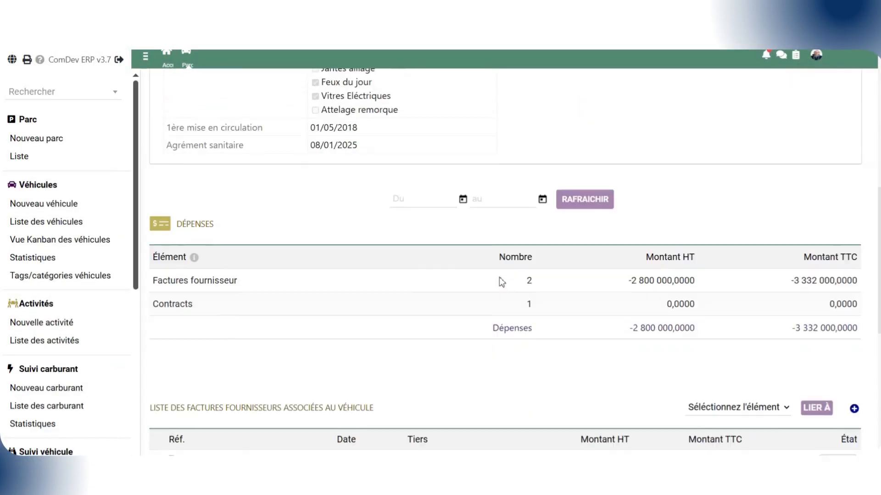
Review the contracts and expense reports associated with the vehicle, along with its expense summary in the overview.
{"action": "scroll", "coordinate": [317, 292], "scroll_direction": "down", "scroll_amount": 2}
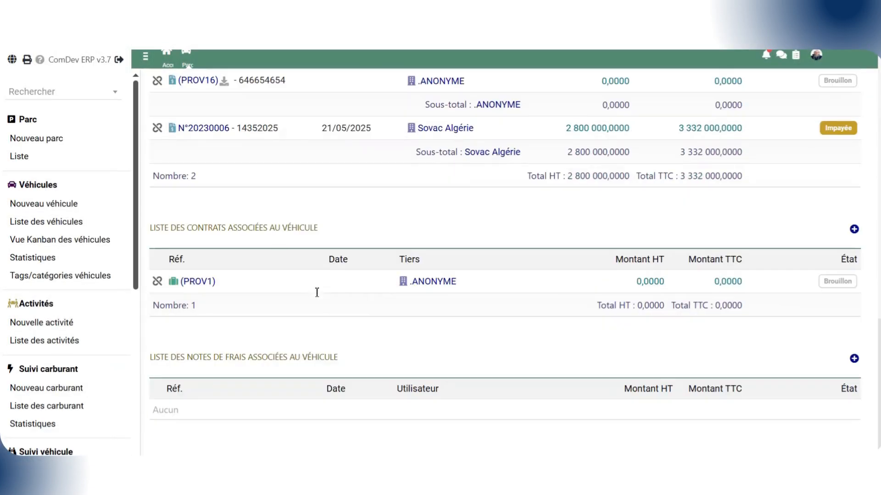
{"action": "scroll", "coordinate": [318, 360], "scroll_direction": "up", "scroll_amount": 4}
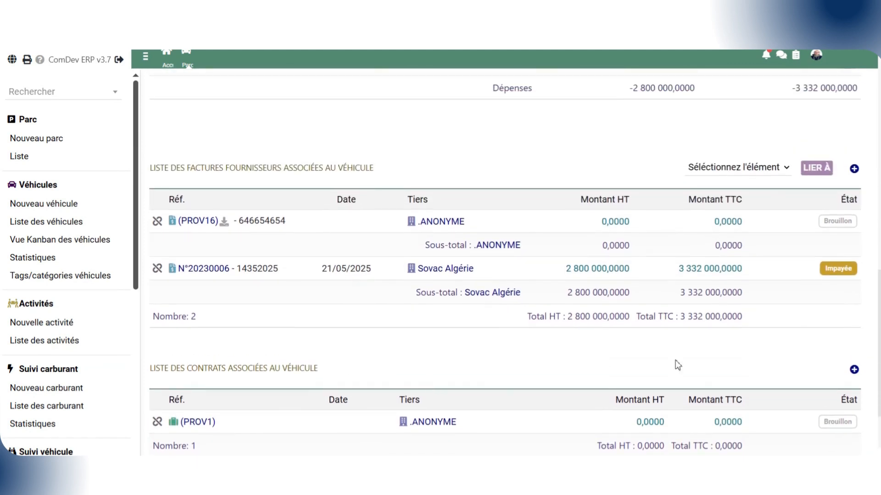
{"action": "scroll", "coordinate": [699, 365], "scroll_direction": "up", "scroll_amount": 8}
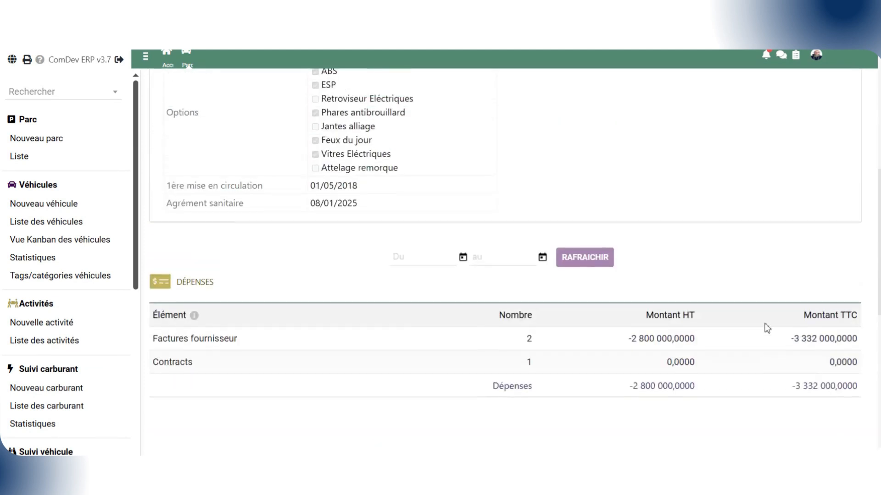
{"action": "scroll", "coordinate": [767, 328], "scroll_direction": "up", "scroll_amount": 5}
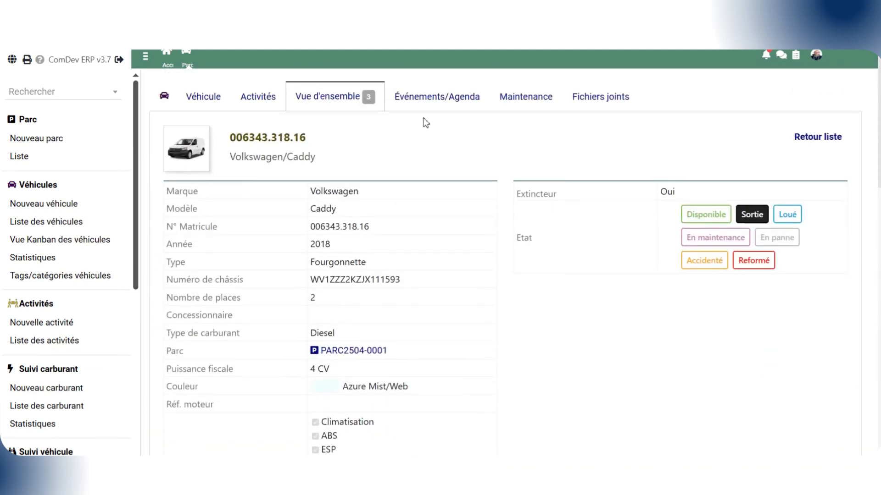
Review the Volkswagen Caddy's events and agenda, its maintenance list, and its attached files.
{"action": "left_click", "coordinate": [434, 97]}
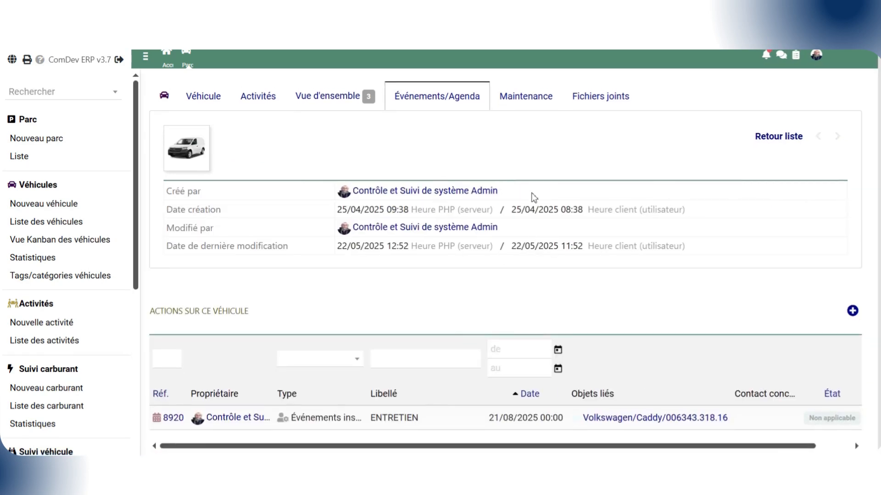
{"action": "left_click", "coordinate": [528, 102]}
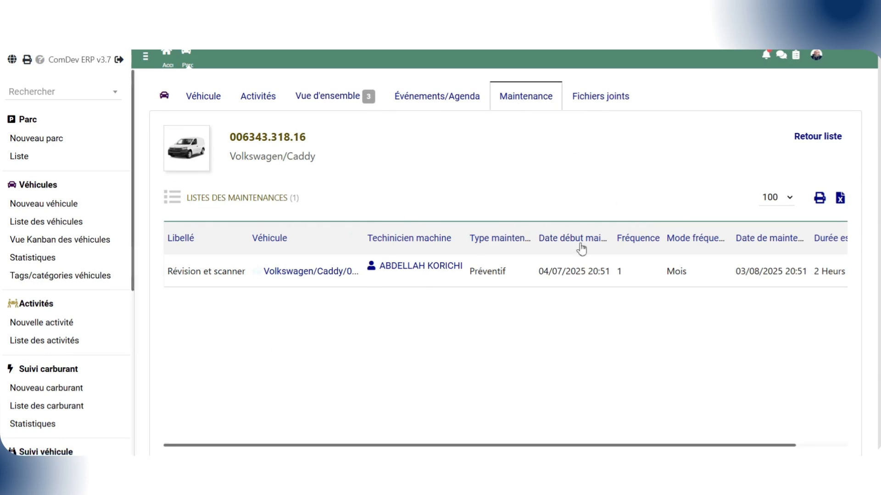
{"action": "left_click", "coordinate": [609, 108]}
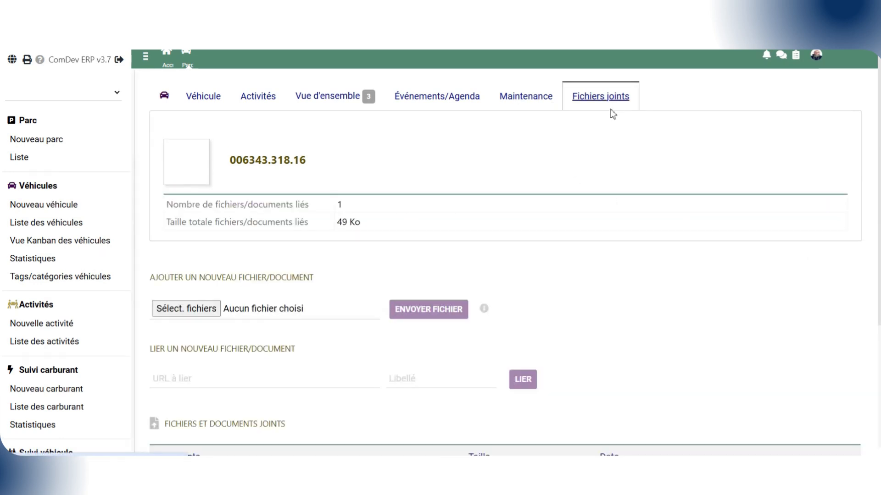
{"action": "scroll", "coordinate": [531, 220], "scroll_direction": "down", "scroll_amount": 5}
{"action": "scroll", "coordinate": [532, 220], "scroll_direction": "up", "scroll_amount": 5}
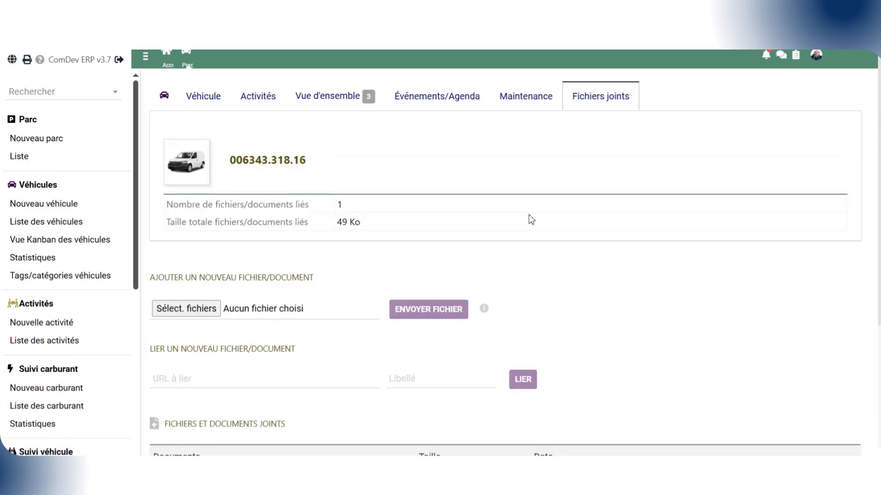
Start a Préventif maintenance plan from the Volkswagen Caddy's record, labelled "problème technique", and assign the vehicle technician.
{"action": "left_click", "coordinate": [209, 105]}
{"action": "scroll", "coordinate": [340, 292], "scroll_direction": "down", "scroll_amount": 10}
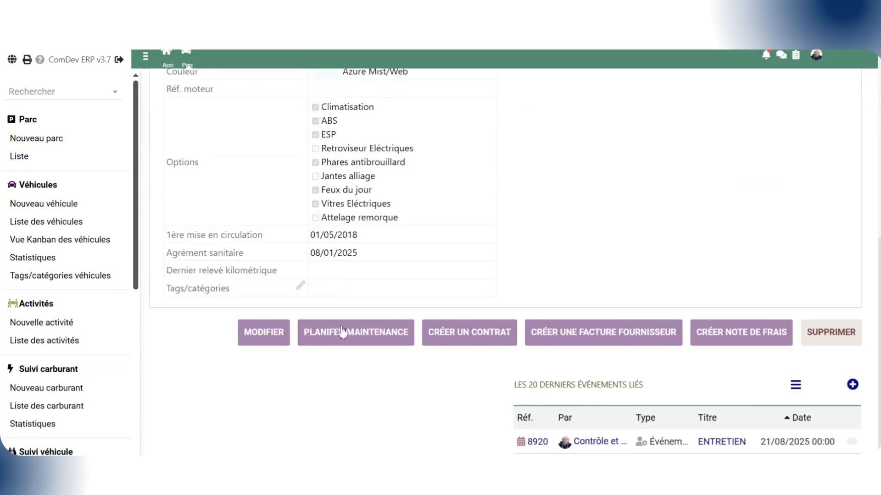
{"action": "left_click", "coordinate": [347, 340]}
{"action": "left_click", "coordinate": [317, 143]}
{"action": "left_click", "coordinate": [326, 206]}
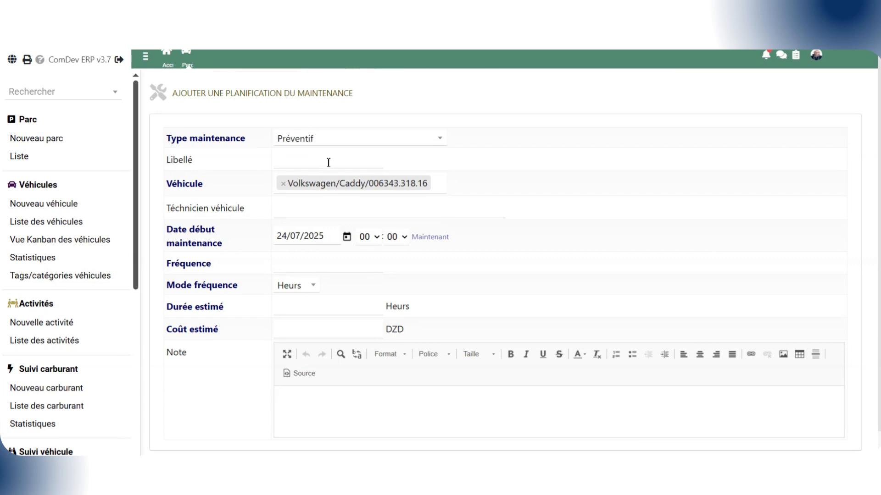
{"action": "left_click", "coordinate": [296, 158]}
{"action": "type", "text": "problème technique"}
{"action": "left_click", "coordinate": [312, 207]}
{"action": "type", "text": "tar"}
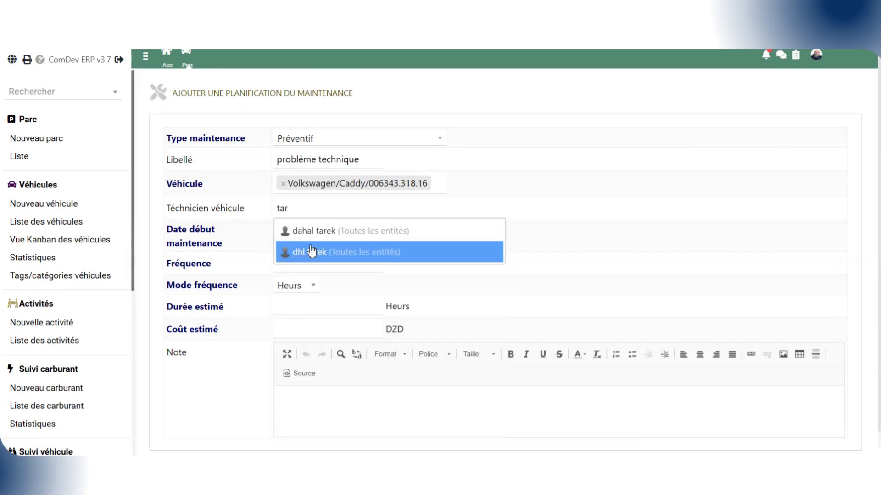
{"action": "left_click", "coordinate": [312, 251]}
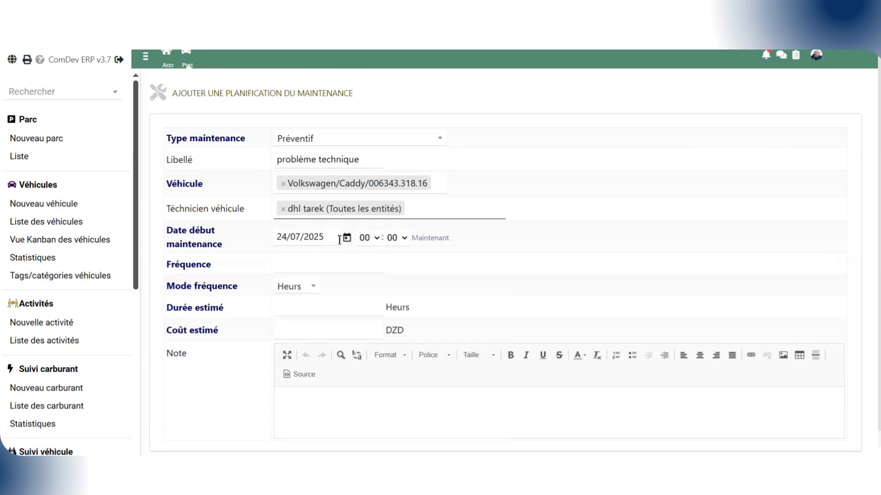
Set the maintenance frequency to 2 Jours, the estimated duration to 2 hours and the estimated cost to 15000 DZD.
{"action": "left_click", "coordinate": [338, 259]}
{"action": "type", "text": "0"}
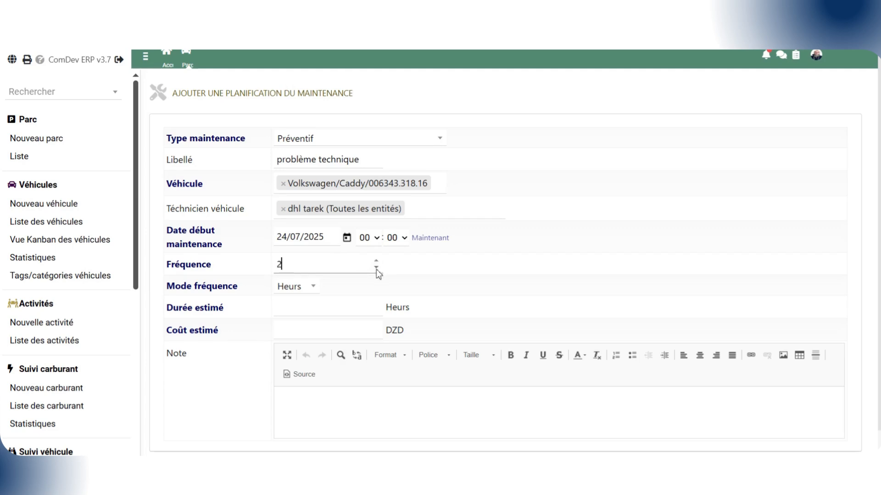
{"action": "left_click", "coordinate": [313, 293]}
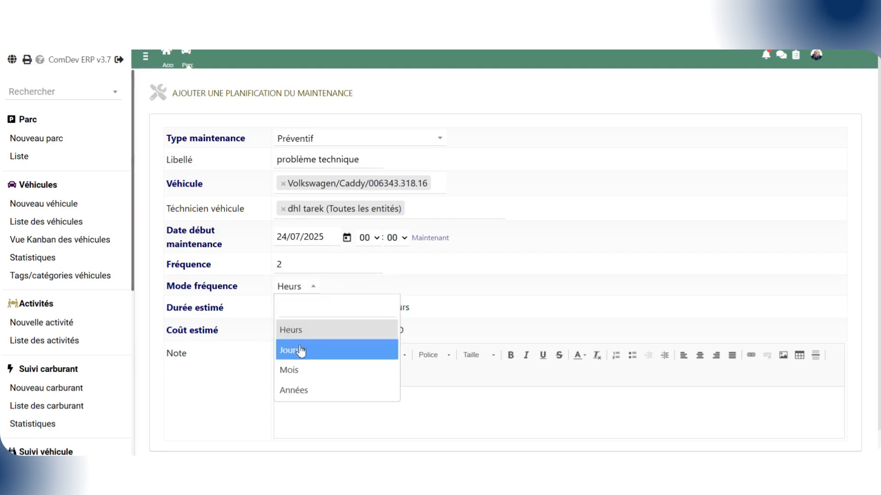
{"action": "left_click", "coordinate": [303, 347]}
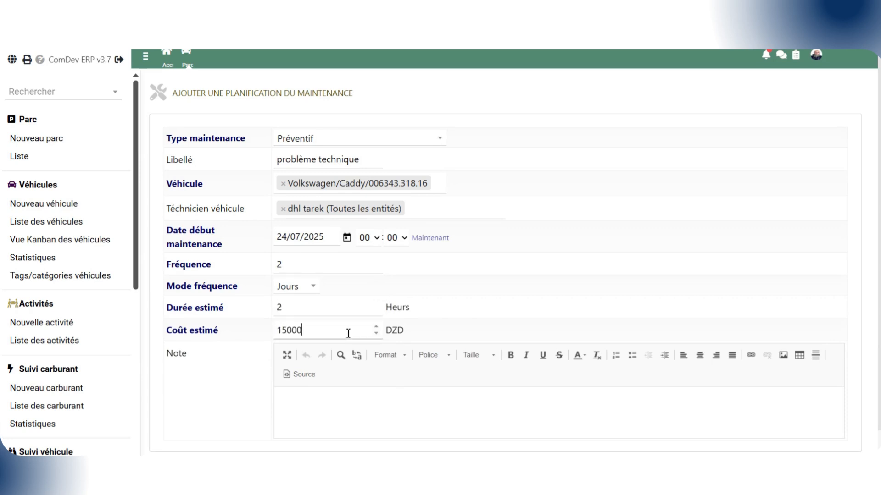
{"action": "left_click", "coordinate": [365, 393]}
{"action": "scroll", "coordinate": [365, 392], "scroll_direction": "down", "scroll_amount": 1}
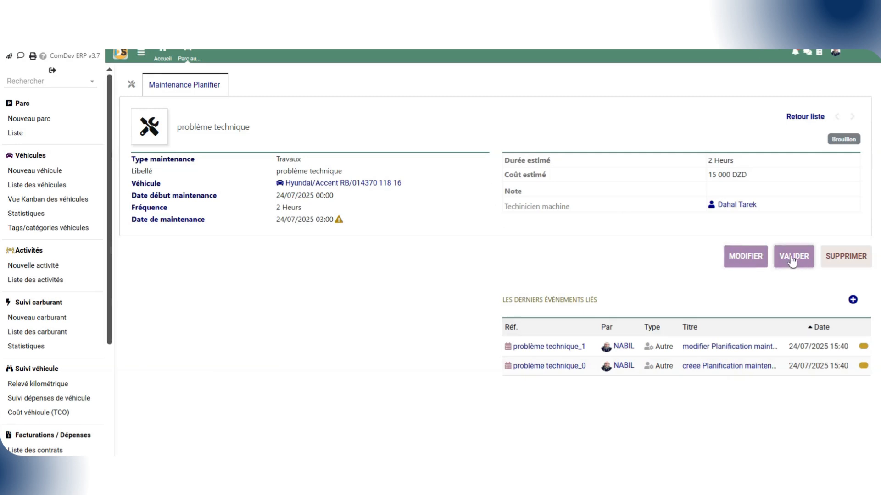
Validate the draft "problème technique" maintenance plan with confirmation, and delete that plan.
{"action": "left_click", "coordinate": [790, 260]}
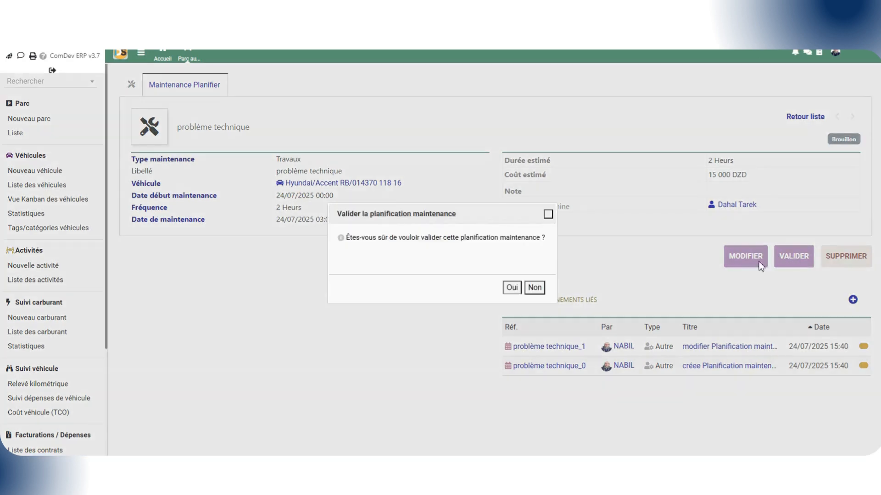
{"action": "left_click", "coordinate": [512, 289]}
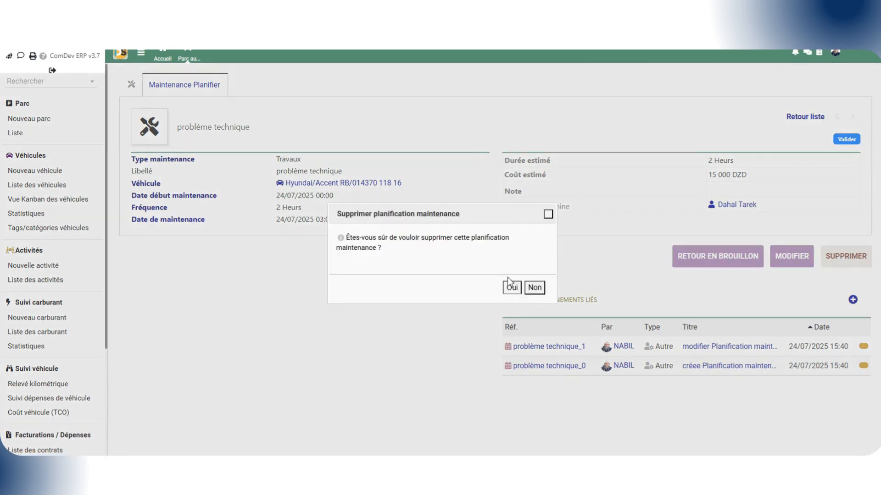
{"action": "left_click", "coordinate": [517, 289]}
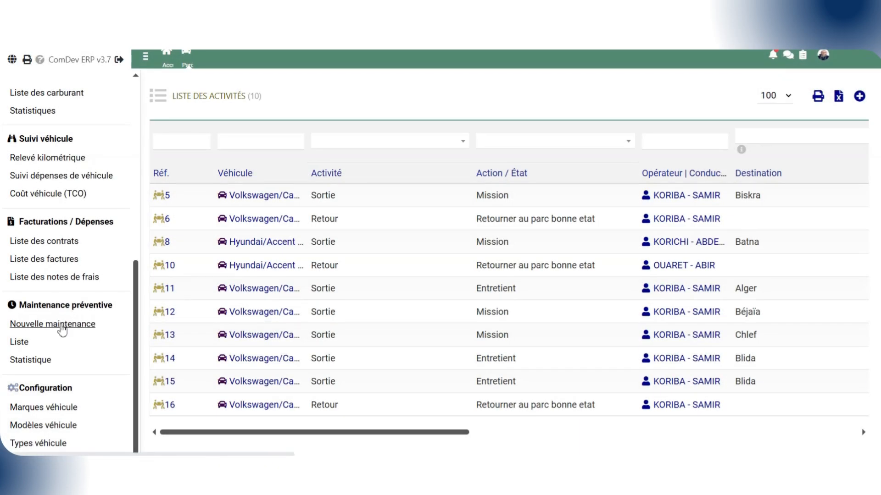
Create a new Préventif maintenance labelled "problème technique" for the Volkswagen Caddy, with its vehicle technician assigned.
{"action": "left_click", "coordinate": [61, 330]}
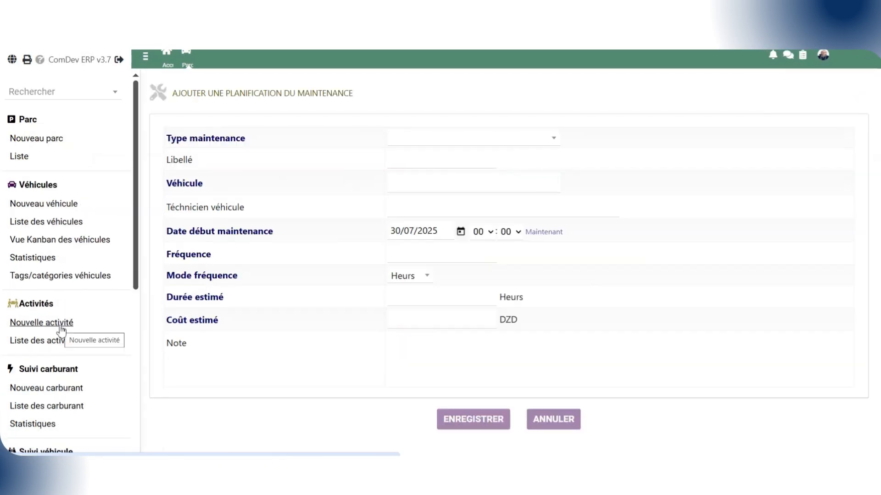
{"action": "left_click", "coordinate": [430, 146]}
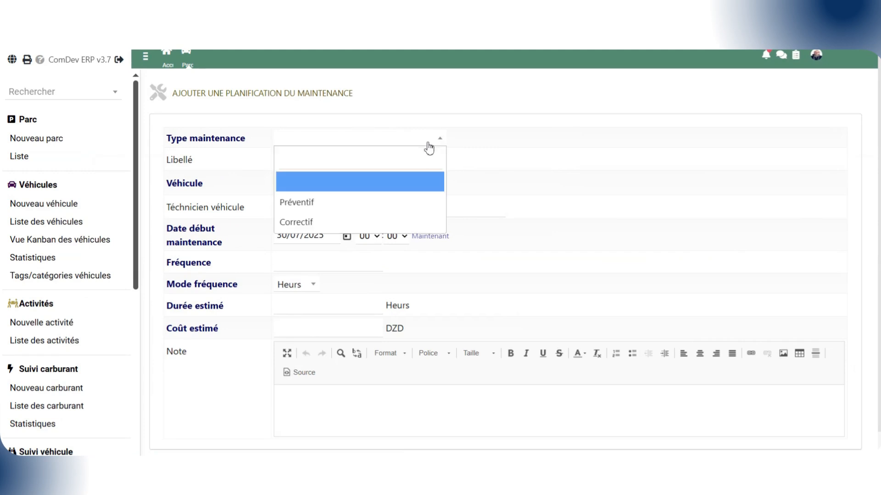
{"action": "left_click", "coordinate": [336, 206]}
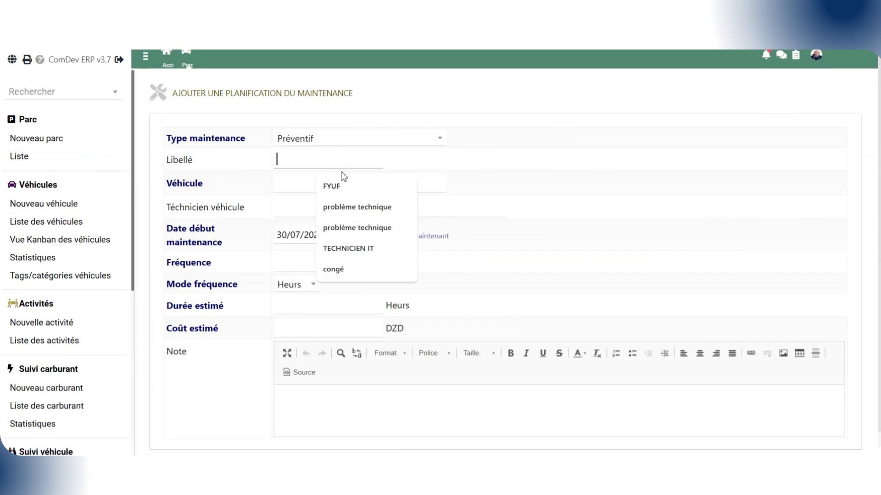
{"action": "left_click", "coordinate": [344, 210]}
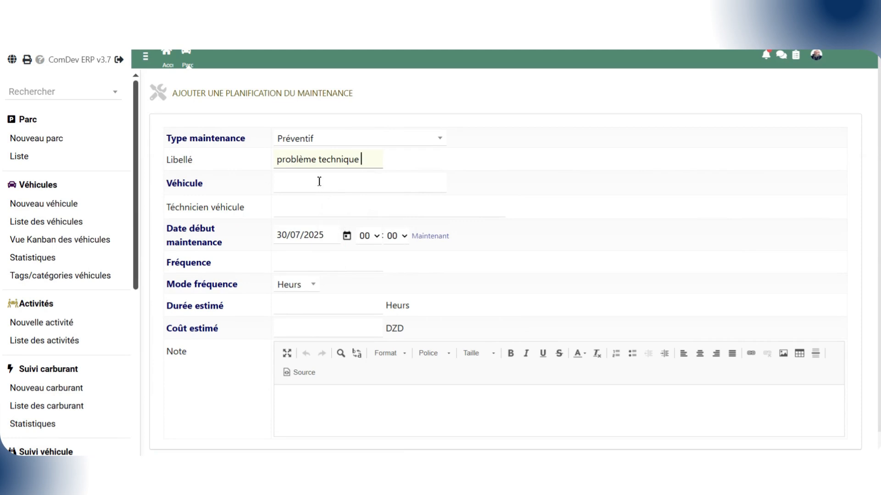
{"action": "left_click", "coordinate": [319, 182]}
{"action": "left_click", "coordinate": [315, 226]}
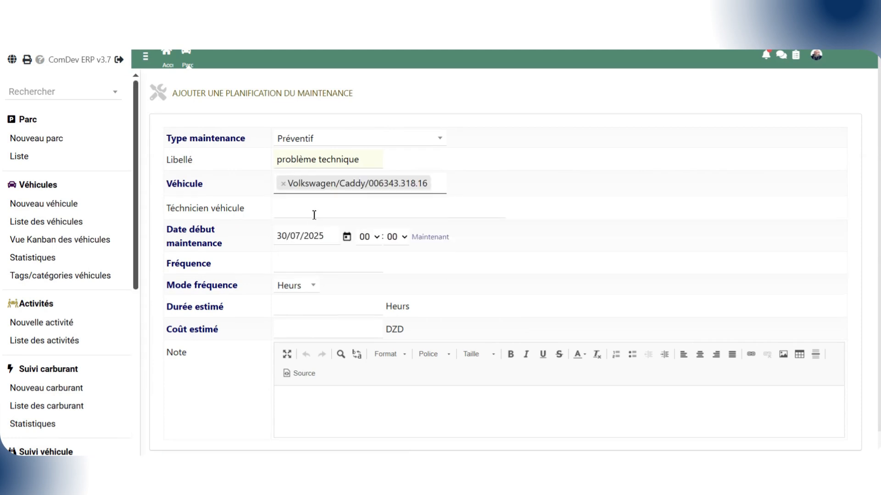
{"action": "left_click", "coordinate": [314, 214]}
{"action": "type", "text": "ta"}
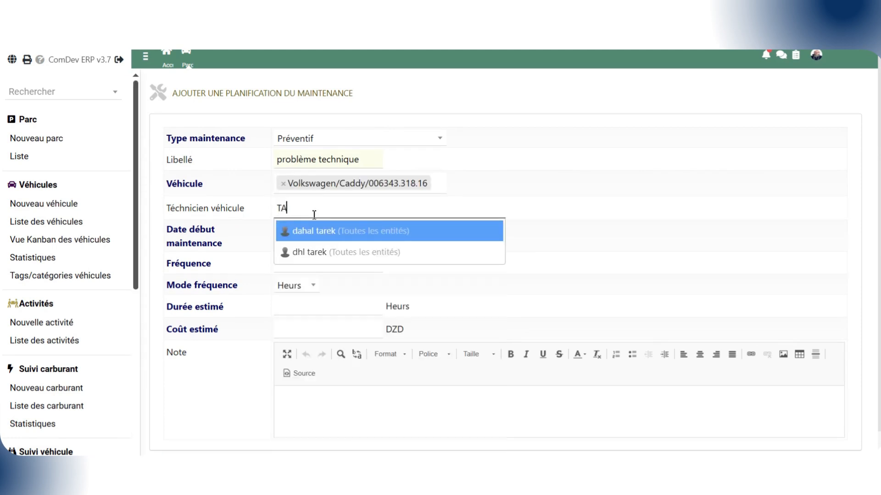
{"action": "left_click", "coordinate": [315, 253]}
Set the frequency to 2 Heurs, the estimated duration to 2 hours and the estimated cost to 14000 DZD, and save the plan.
{"action": "left_click", "coordinate": [310, 264]}
{"action": "left_click", "coordinate": [325, 292]}
{"action": "left_click", "coordinate": [305, 308]}
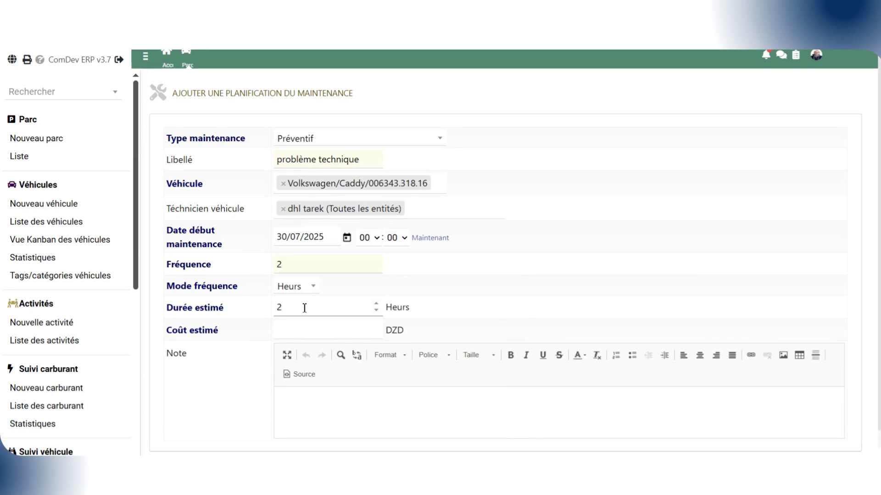
{"action": "type", "text": "2"}
{"action": "left_click", "coordinate": [298, 329]}
{"action": "scroll", "coordinate": [331, 403], "scroll_direction": "down", "scroll_amount": 1}
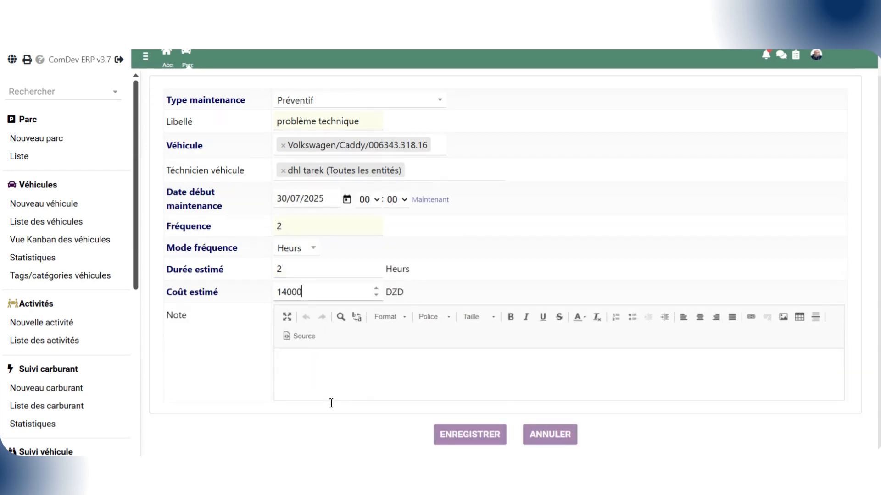
{"action": "left_click", "coordinate": [453, 435]}
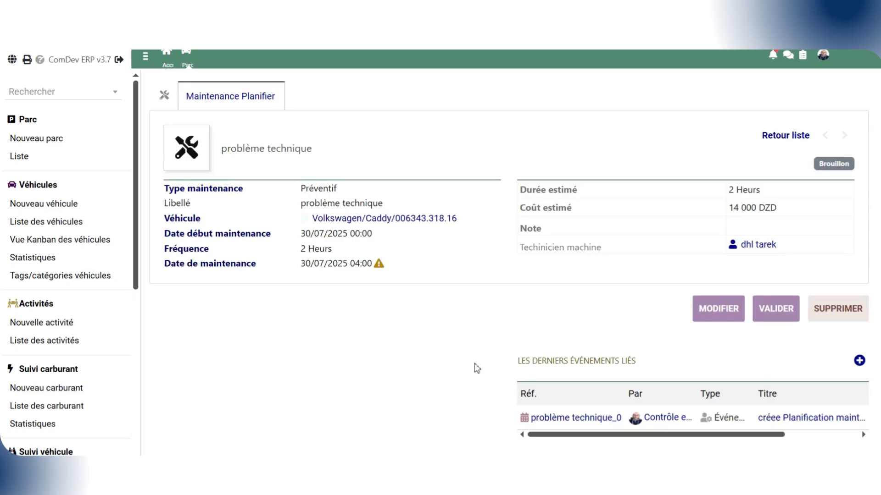
Validate the Volkswagen Caddy's saved draft maintenance plan and confirm the validation.
{"action": "triple_click", "coordinate": [856, 165]}
{"action": "left_click", "coordinate": [815, 202]}
{"action": "left_click", "coordinate": [738, 311]}
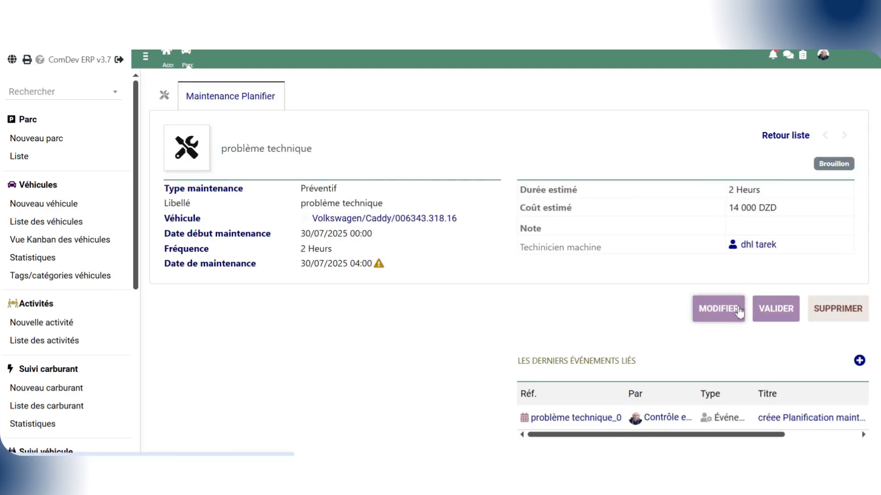
{"action": "left_click", "coordinate": [775, 310]}
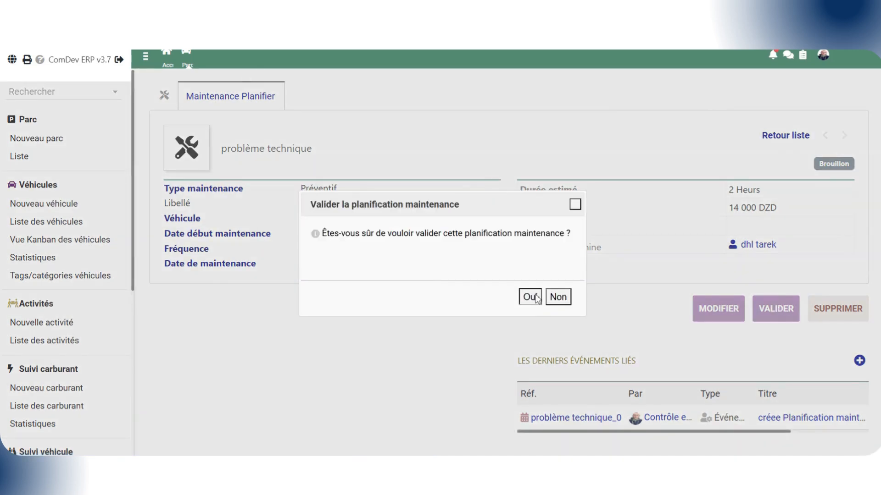
{"action": "left_click", "coordinate": [529, 297]}
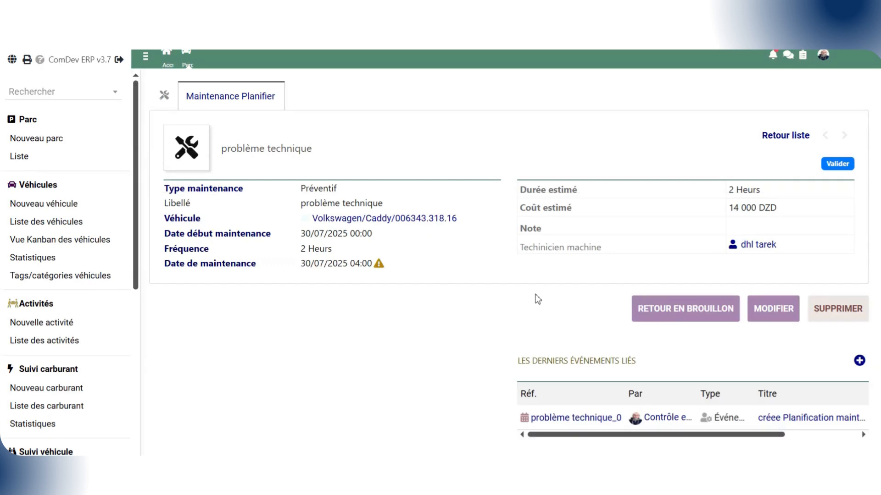
Review the list of planned maintenances and open the preventive maintenance statistics.
{"action": "scroll", "coordinate": [80, 335], "scroll_direction": "down", "scroll_amount": 7}
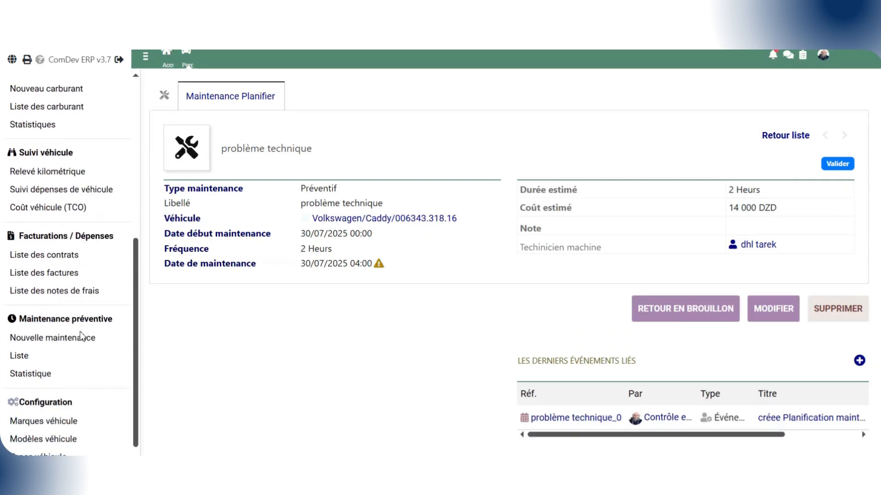
{"action": "left_click", "coordinate": [20, 343]}
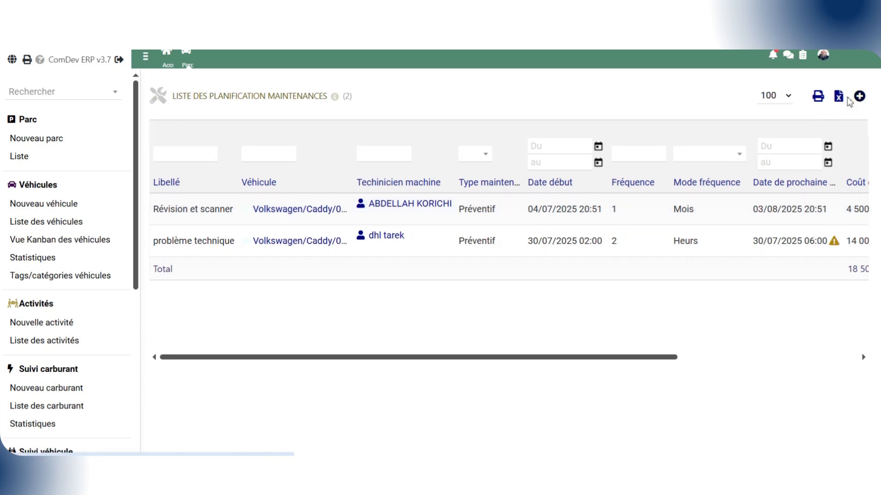
{"action": "scroll", "coordinate": [40, 388], "scroll_direction": "down", "scroll_amount": 7}
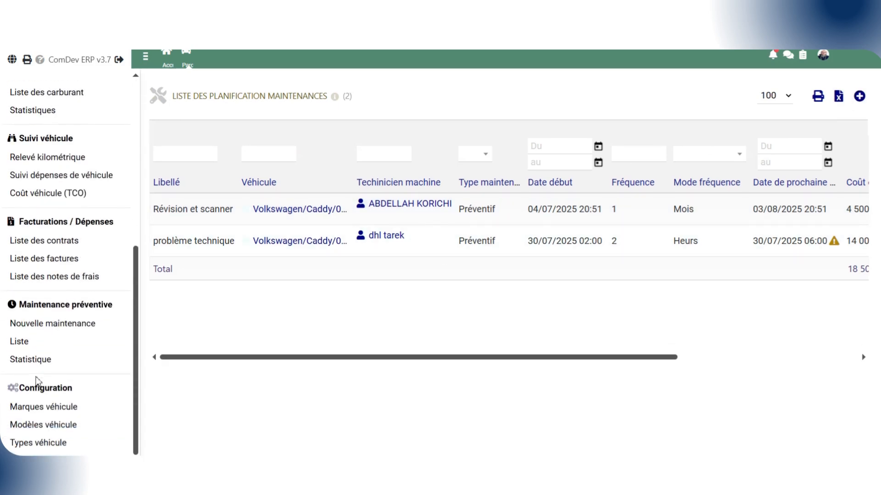
{"action": "left_click", "coordinate": [32, 367]}
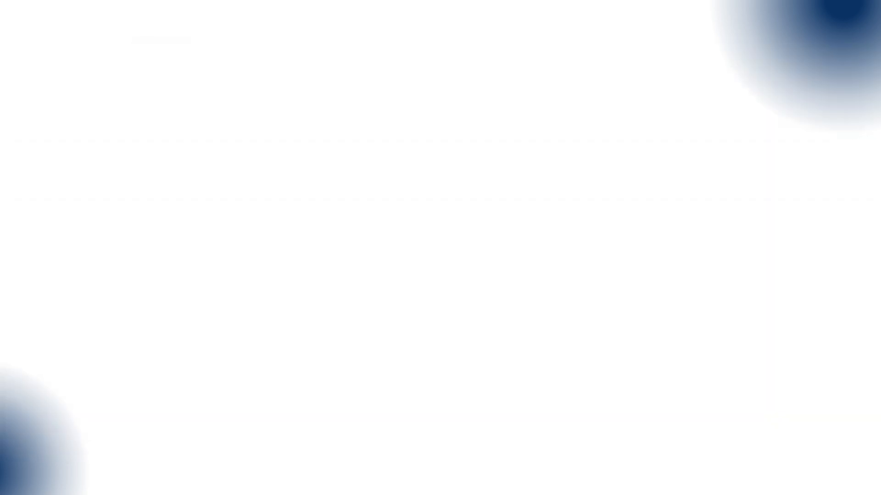
Add bmw as a new vehicle brand and save it, then check the brand list.
{"action": "left_click", "coordinate": [50, 409]}
{"action": "left_click", "coordinate": [383, 183]}
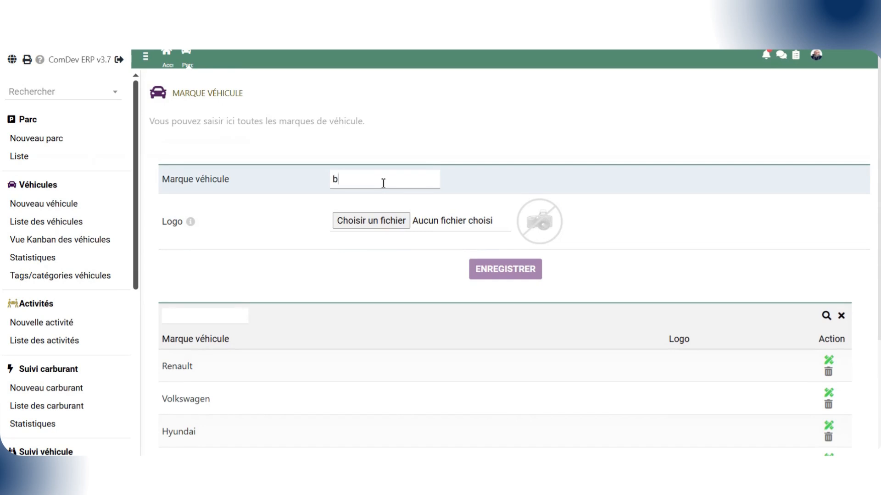
{"action": "left_click", "coordinate": [508, 271]}
{"action": "scroll", "coordinate": [594, 419], "scroll_direction": "down", "scroll_amount": 4}
{"action": "scroll", "coordinate": [595, 419], "scroll_direction": "up", "scroll_amount": 4}
Add a vehicle model named "caddyy" under the Volkswagen brand and save it.
{"action": "scroll", "coordinate": [54, 353], "scroll_direction": "down", "scroll_amount": 8}
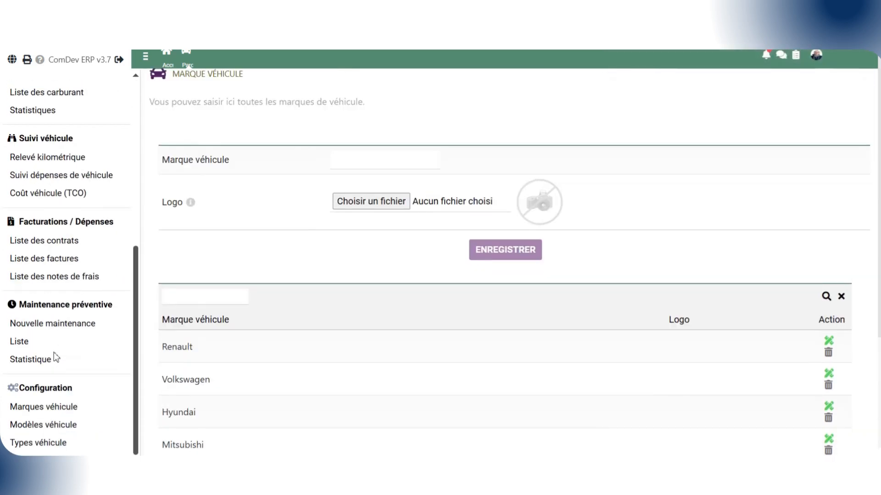
{"action": "left_click", "coordinate": [53, 427]}
{"action": "left_click", "coordinate": [428, 178]}
{"action": "left_click", "coordinate": [428, 209]}
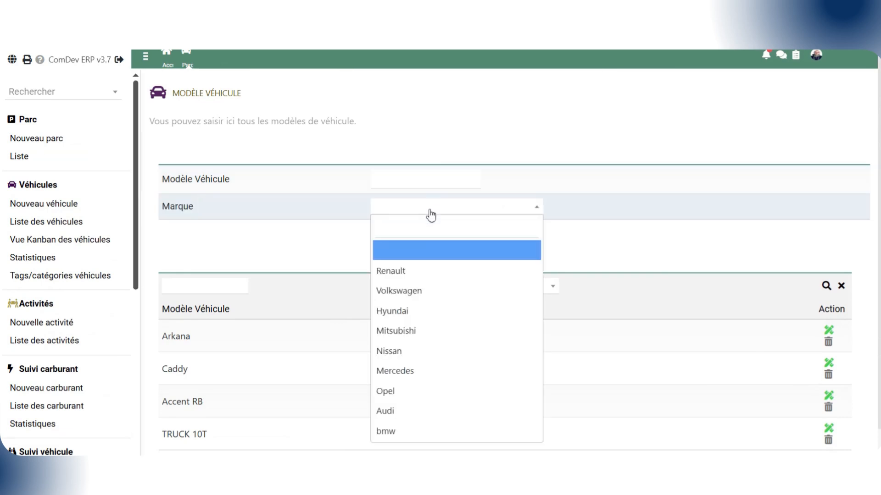
{"action": "left_click", "coordinate": [414, 295]}
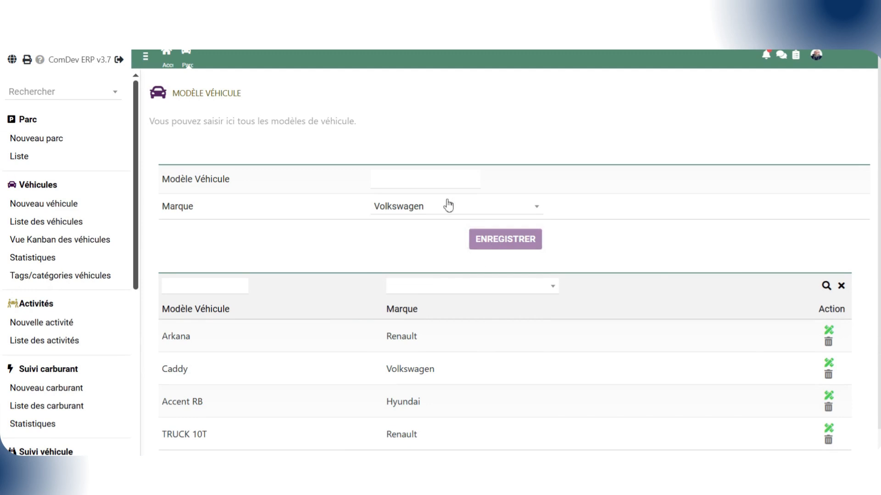
{"action": "left_click", "coordinate": [425, 174]}
{"action": "type", "text": "caddyy"}
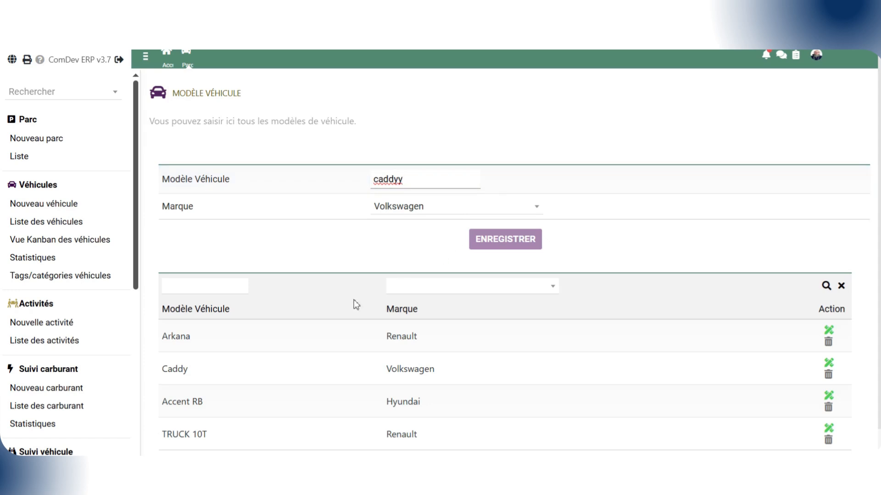
{"action": "key", "text": "Return"}
Look at the vehicle types configuration and the list of vehicle activities.
{"action": "scroll", "coordinate": [92, 354], "scroll_direction": "down", "scroll_amount": 5}
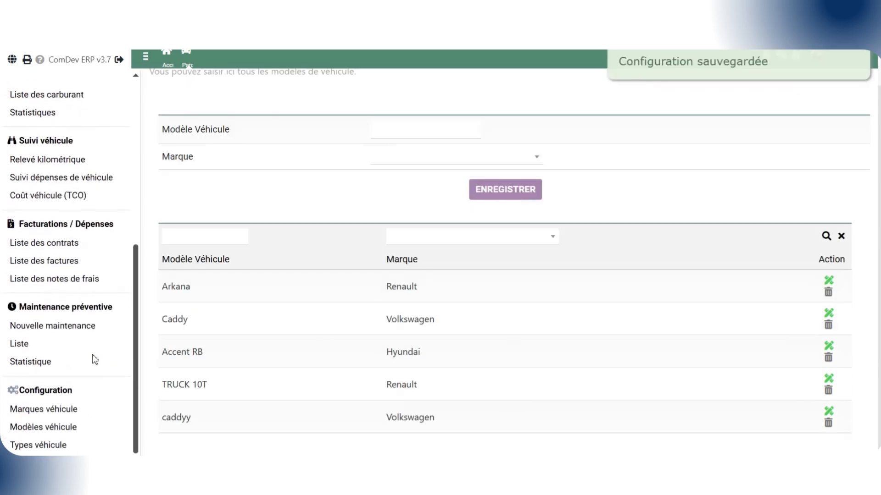
{"action": "left_click", "coordinate": [52, 444]}
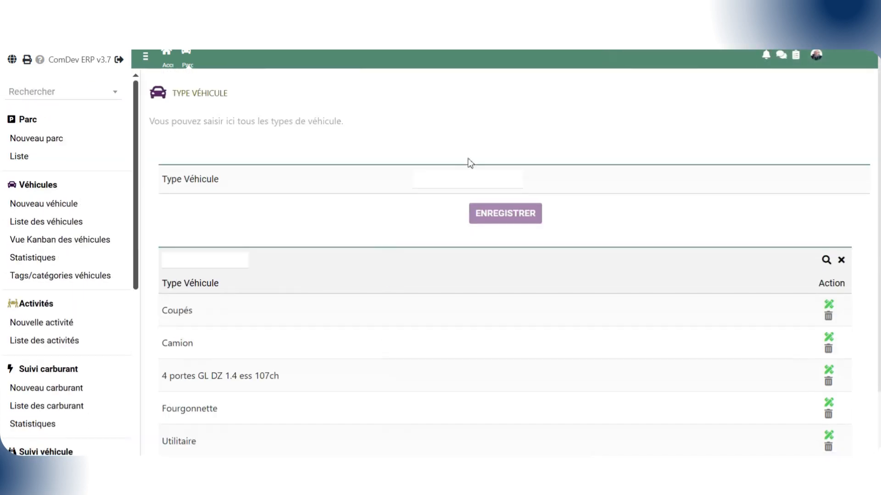
{"action": "left_click", "coordinate": [466, 183]}
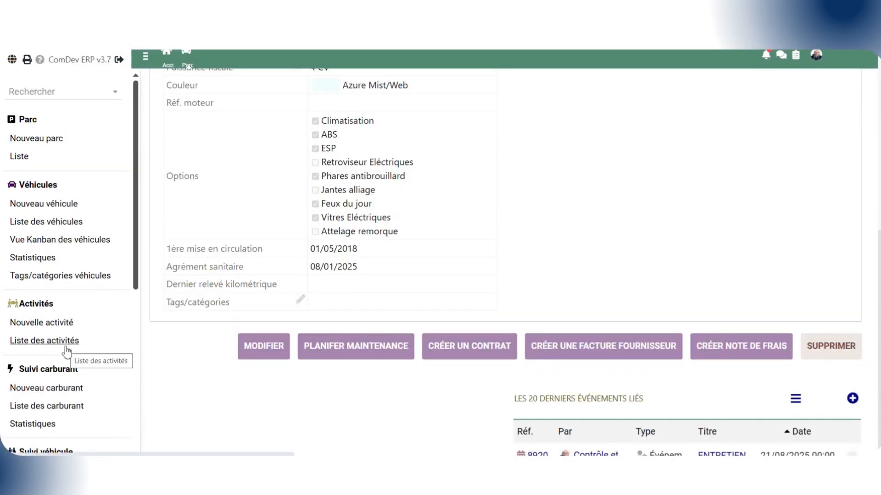
{"action": "left_click", "coordinate": [66, 347]}
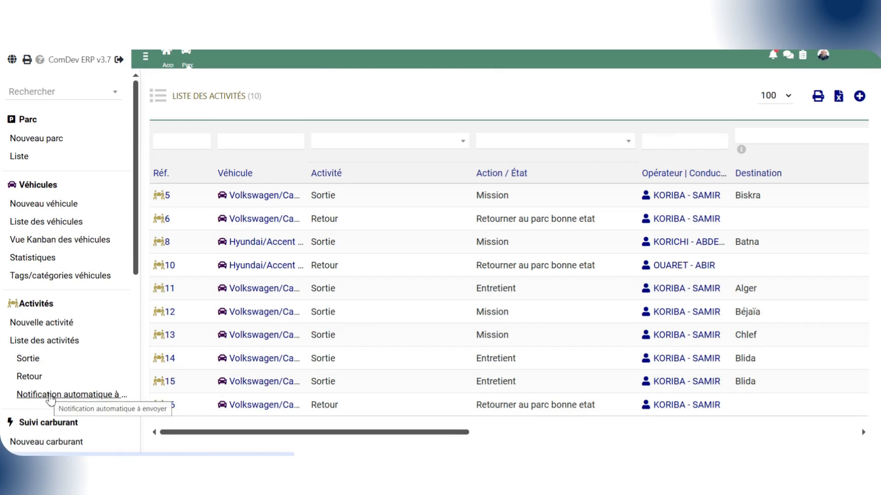
{"action": "scroll", "coordinate": [49, 394], "scroll_direction": "down", "scroll_amount": 2}
{"action": "left_click", "coordinate": [71, 373]}
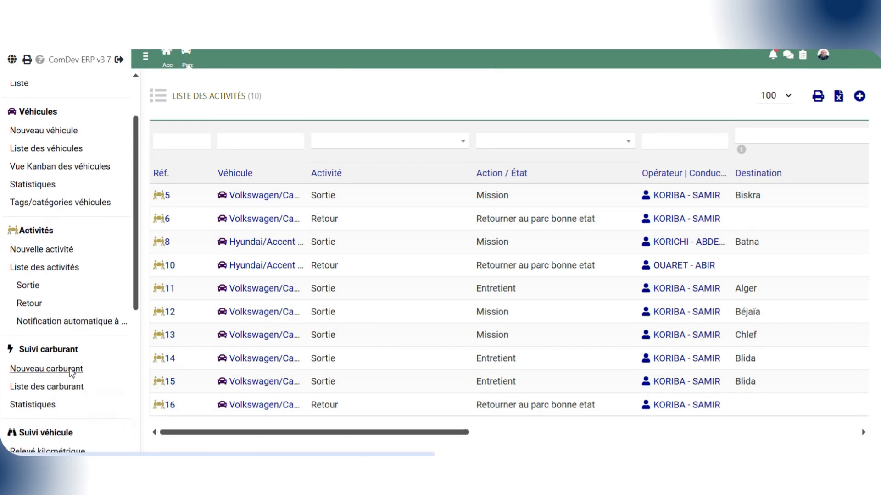
{"action": "left_click", "coordinate": [420, 154]}
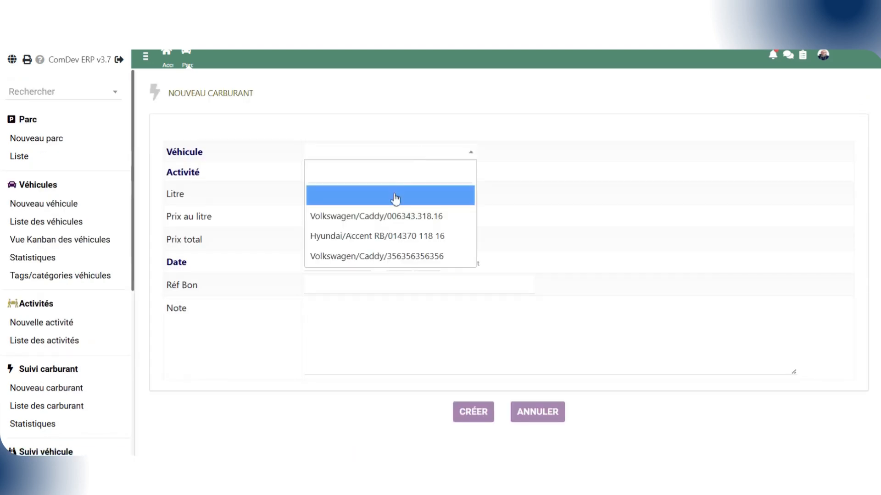
{"action": "left_click", "coordinate": [384, 215]}
{"action": "left_click", "coordinate": [372, 177]}
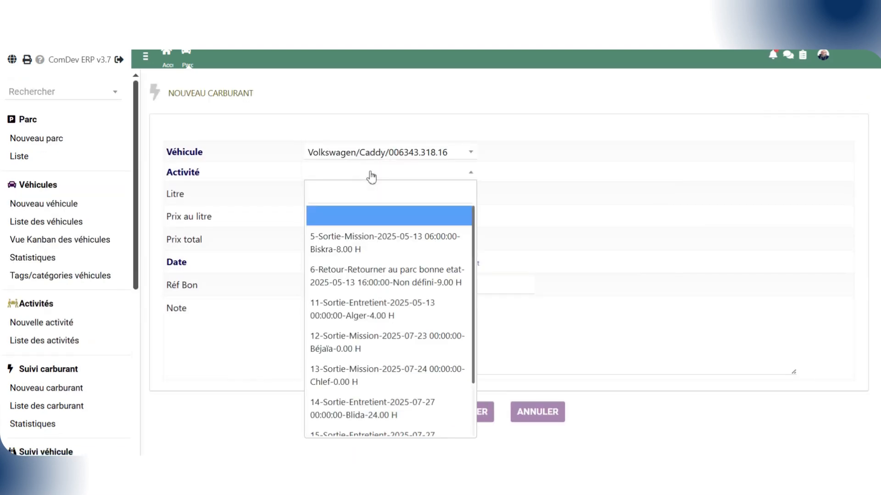
{"action": "left_click", "coordinate": [362, 240]}
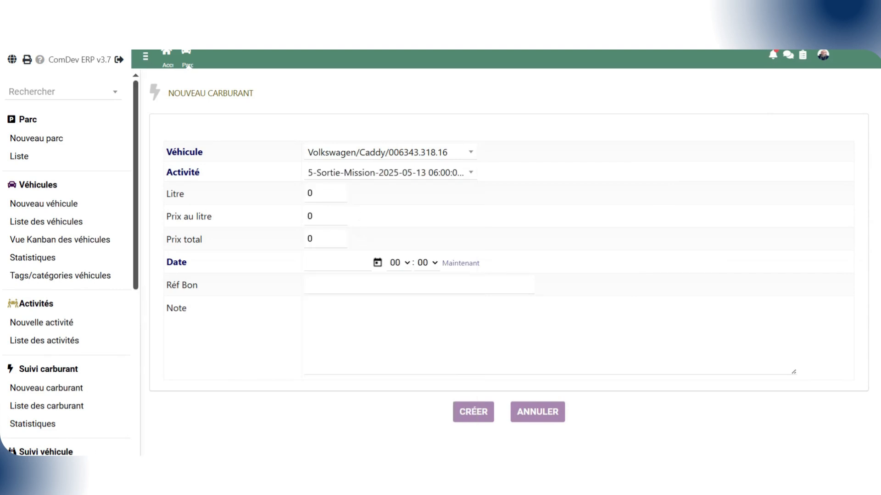
Enter 10 litres at 130 per litre, total 1300, date 30/07/2025 15:45 and voucher reference GASOIL001, and create the fuel record.
{"action": "left_click_drag", "start_coordinate": [328, 197], "coordinate": [301, 201]}
{"action": "type", "text": "0"}
{"action": "left_click", "coordinate": [329, 260]}
{"action": "left_click", "coordinate": [456, 265]}
{"action": "left_click", "coordinate": [420, 284]}
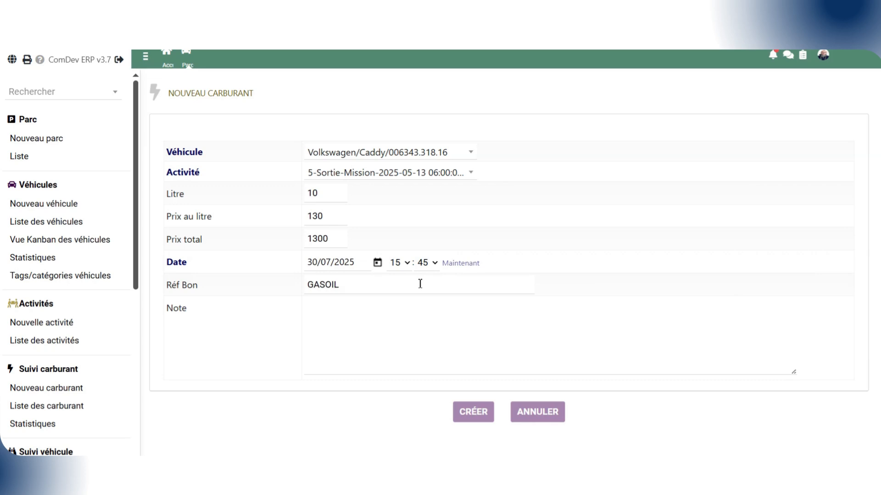
{"action": "left_click", "coordinate": [411, 322]}
{"action": "left_click", "coordinate": [471, 418]}
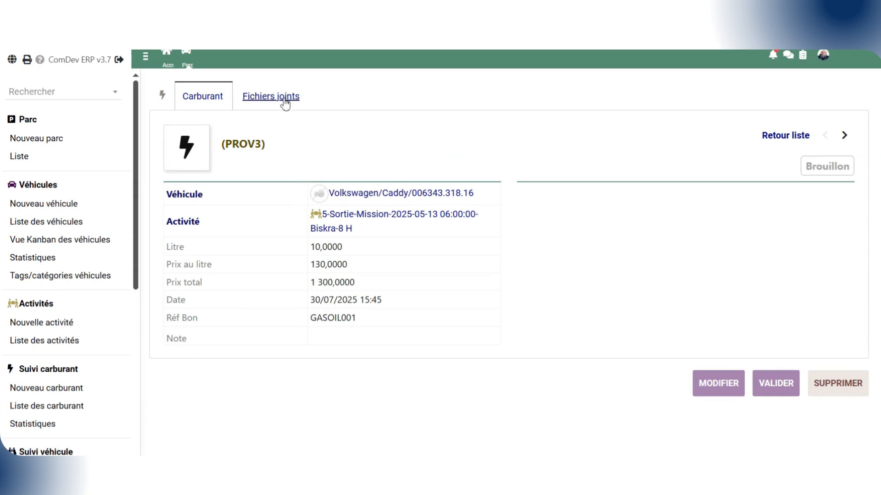
Validate the Volkswagen Caddy's draft fuel record and check its details.
{"action": "left_click_drag", "start_coordinate": [806, 166], "coordinate": [829, 166]}
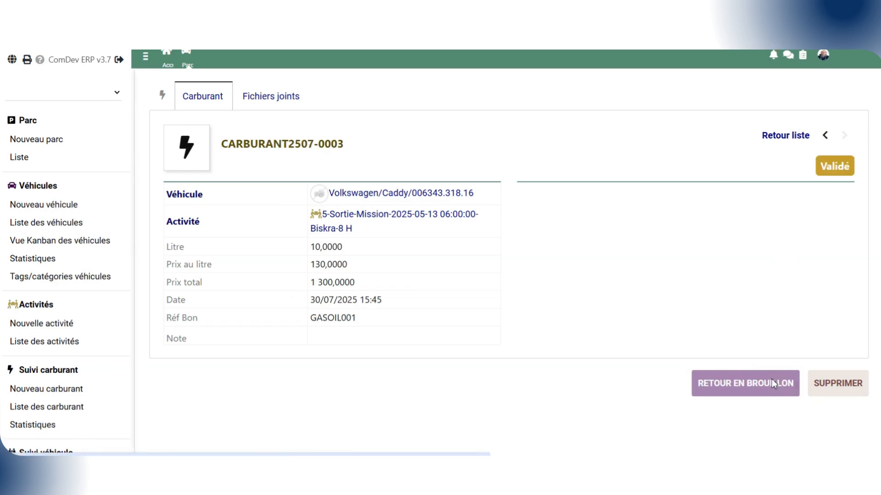
{"action": "left_click_drag", "start_coordinate": [366, 331], "coordinate": [195, 138]}
{"action": "left_click", "coordinate": [257, 404]}
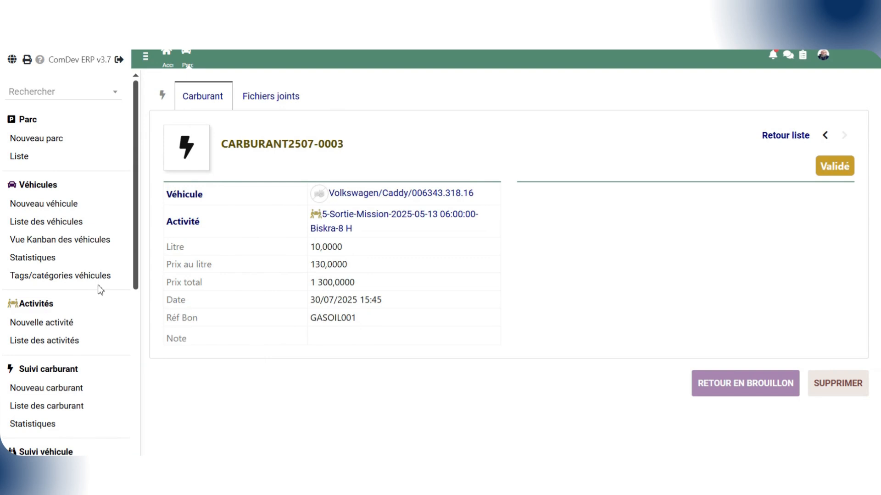
Review the list of fuel records and the fuel consumption statistics.
{"action": "scroll", "coordinate": [98, 285], "scroll_direction": "down", "scroll_amount": 2}
{"action": "left_click", "coordinate": [66, 314]}
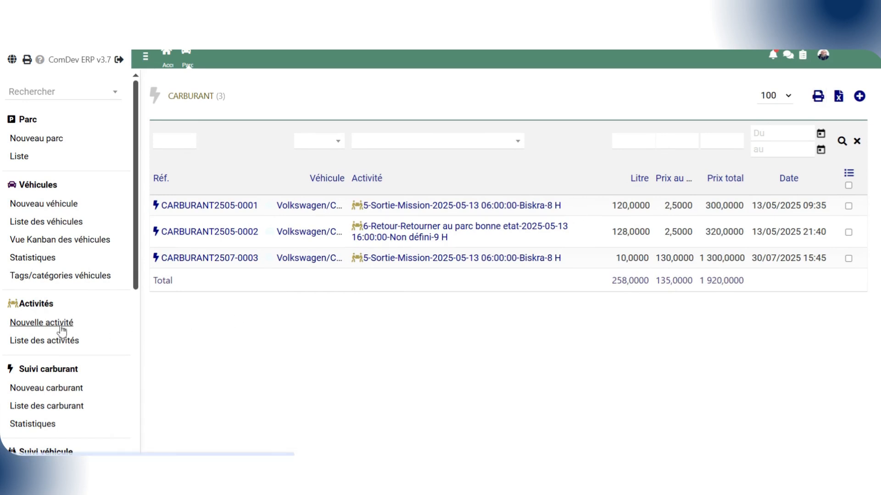
{"action": "scroll", "coordinate": [61, 329], "scroll_direction": "down", "scroll_amount": 2}
{"action": "left_click", "coordinate": [37, 356]}
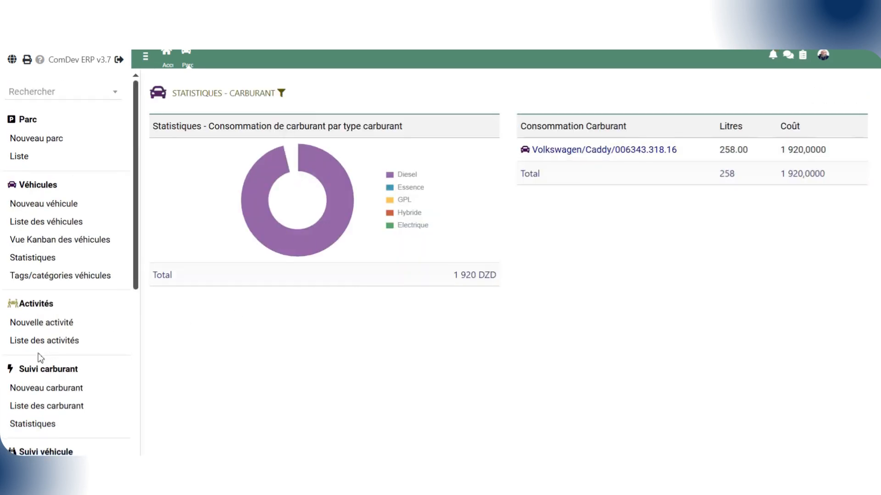
{"action": "key", "text": "ctrl+a"}
{"action": "left_click", "coordinate": [305, 101]}
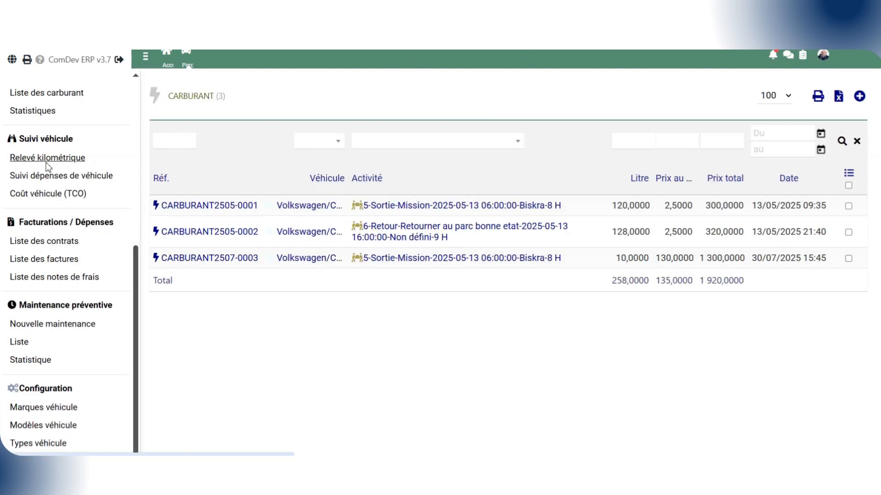
Review the mileage statement and the vehicle expense tracking list.
{"action": "left_click", "coordinate": [47, 159]}
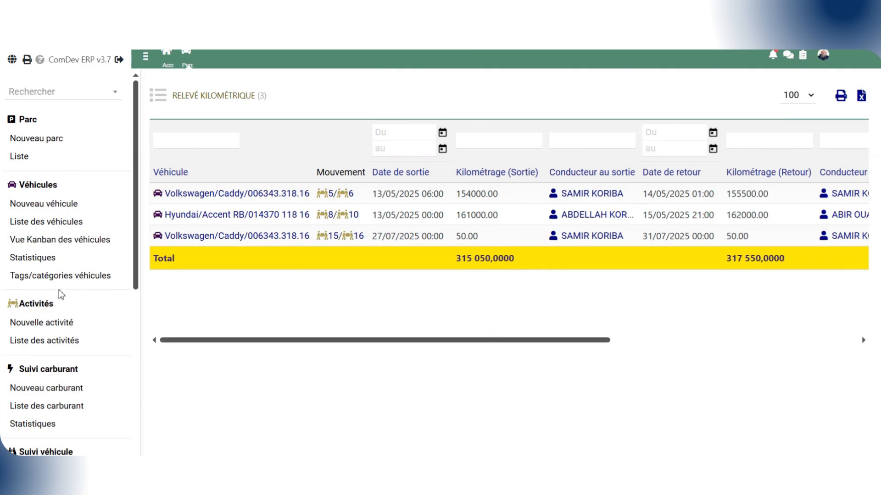
{"action": "scroll", "coordinate": [61, 294], "scroll_direction": "down", "scroll_amount": 3}
{"action": "left_click", "coordinate": [53, 328]}
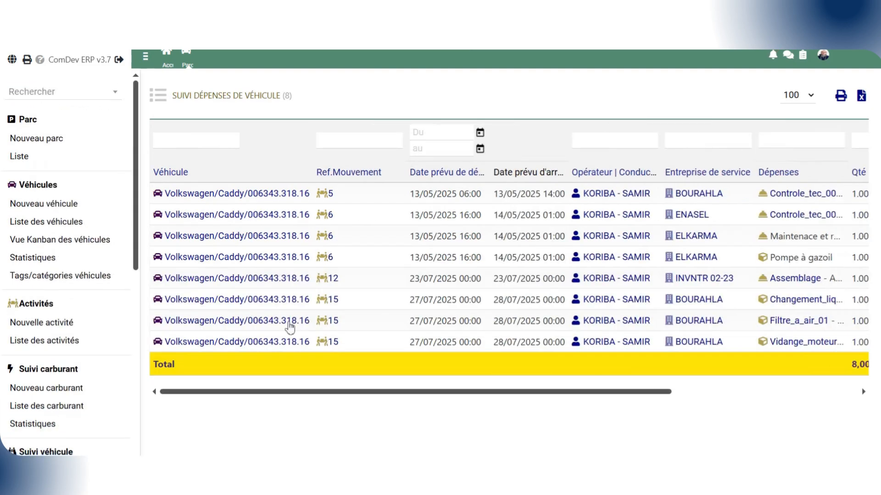
{"action": "scroll", "coordinate": [26, 338], "scroll_direction": "down", "scroll_amount": 5}
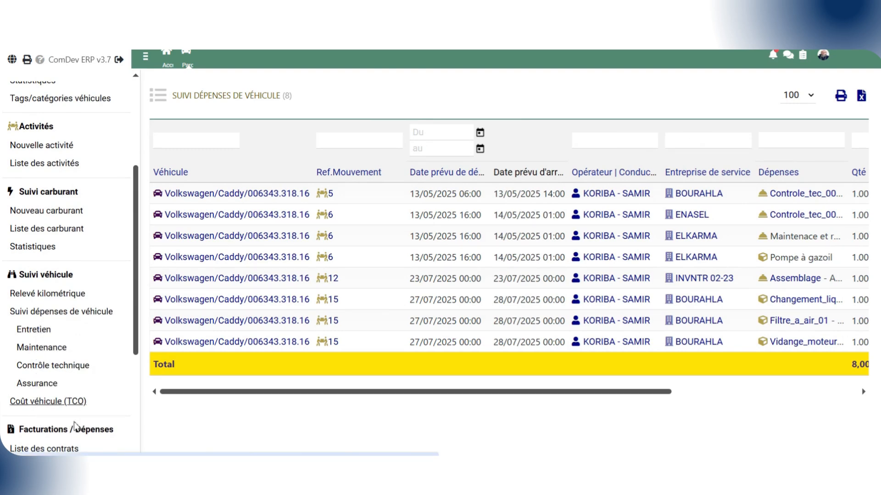
Review the vehicle contracts and supplier invoices, and open the list of expense reports.
{"action": "scroll", "coordinate": [64, 275], "scroll_direction": "down", "scroll_amount": 4}
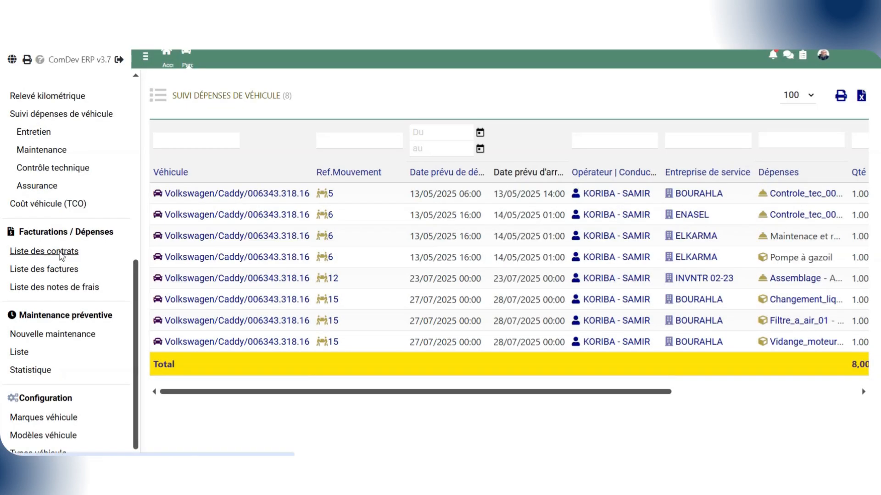
{"action": "left_click", "coordinate": [61, 252]}
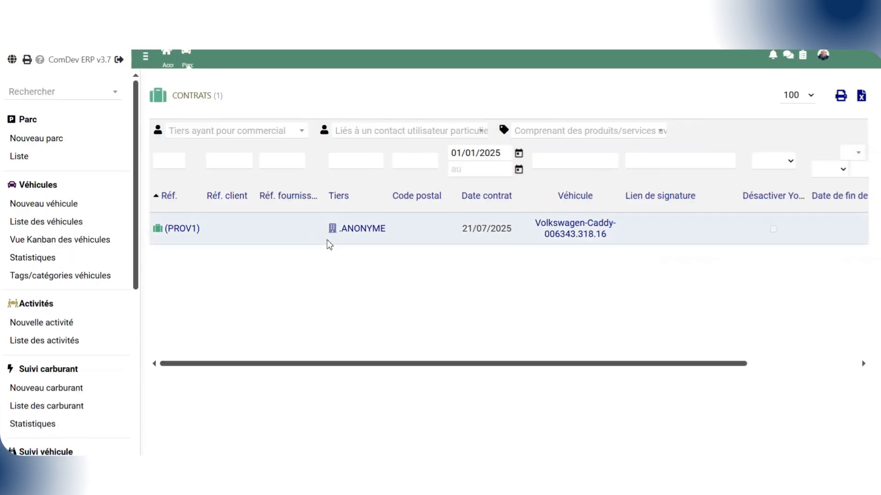
{"action": "scroll", "coordinate": [130, 338], "scroll_direction": "down", "scroll_amount": 5}
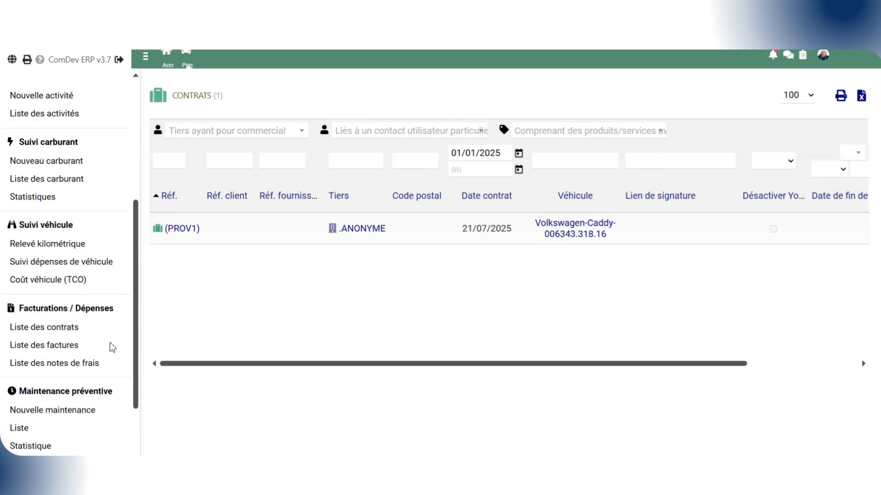
{"action": "left_click", "coordinate": [64, 346]}
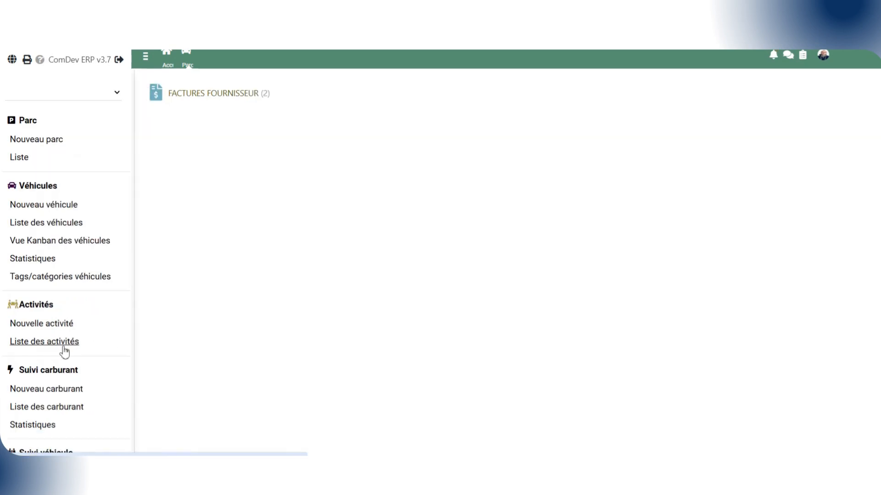
{"action": "scroll", "coordinate": [37, 312], "scroll_direction": "down", "scroll_amount": 4}
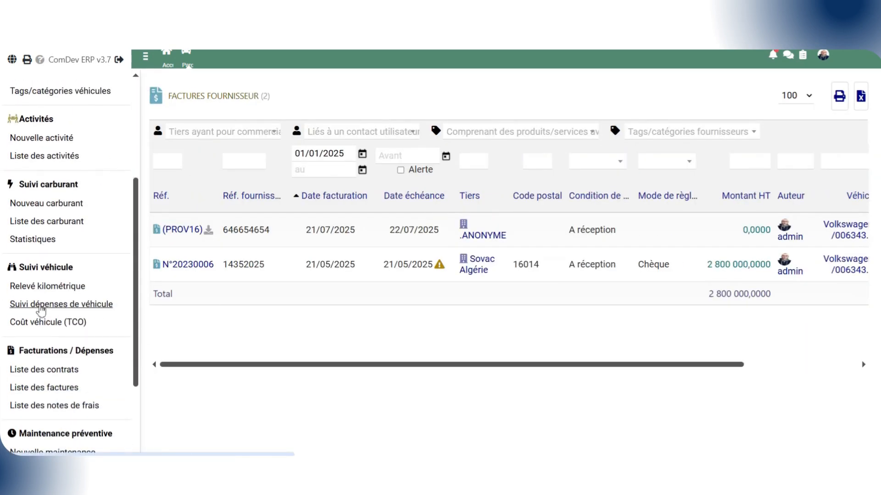
{"action": "left_click", "coordinate": [39, 408]}
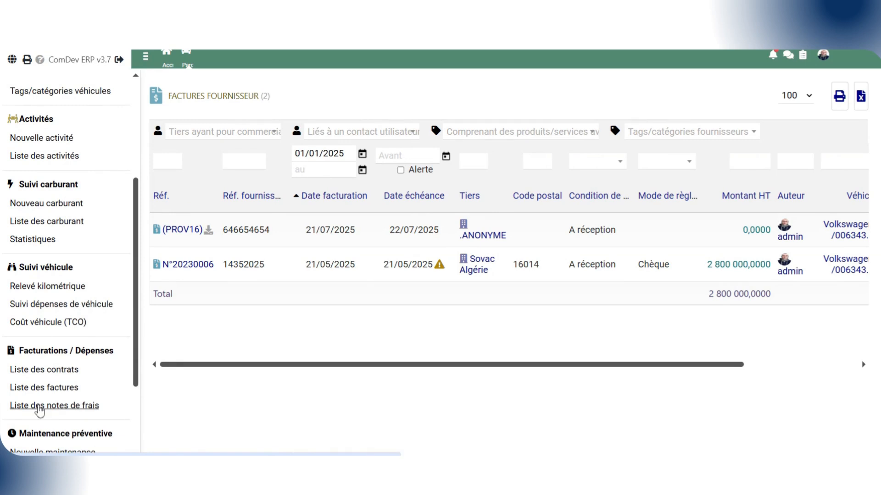